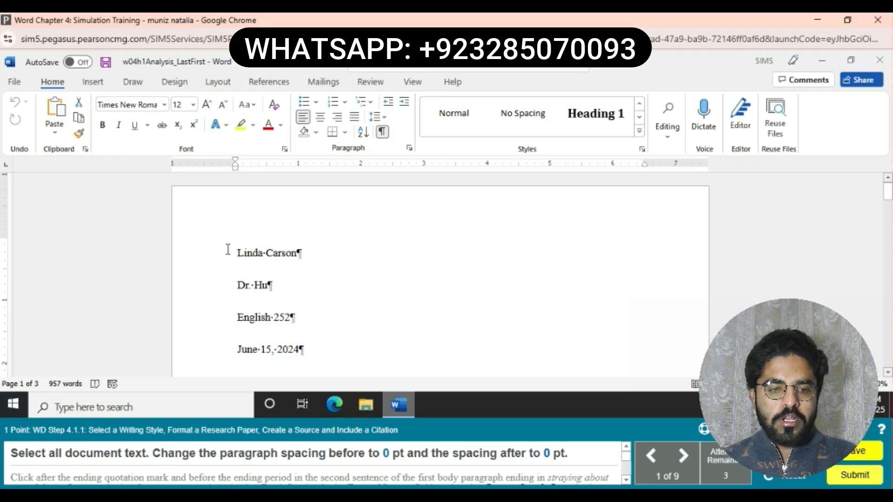
Set the paragraph spacing of all the document text to 0 pt before and 0 pt after
{"action": "left_click", "coordinate": [228, 250]}
{"action": "key", "text": "ctrl+a"}
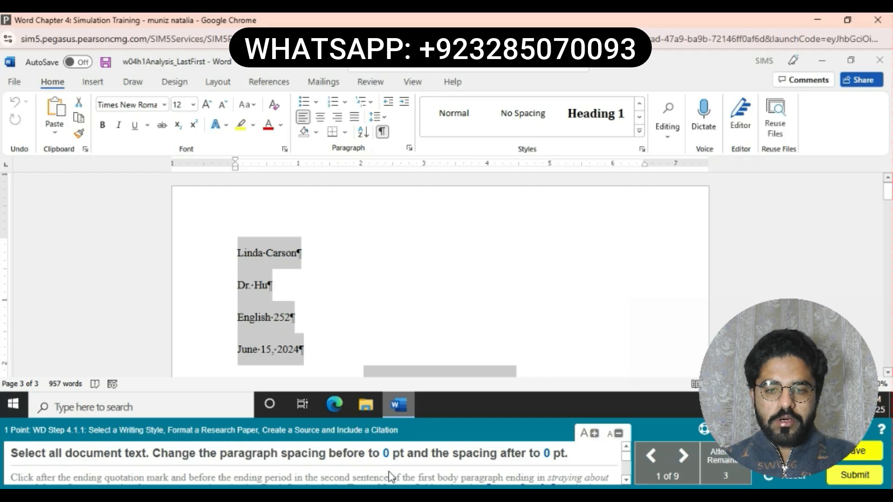
{"action": "left_click", "coordinate": [409, 149]}
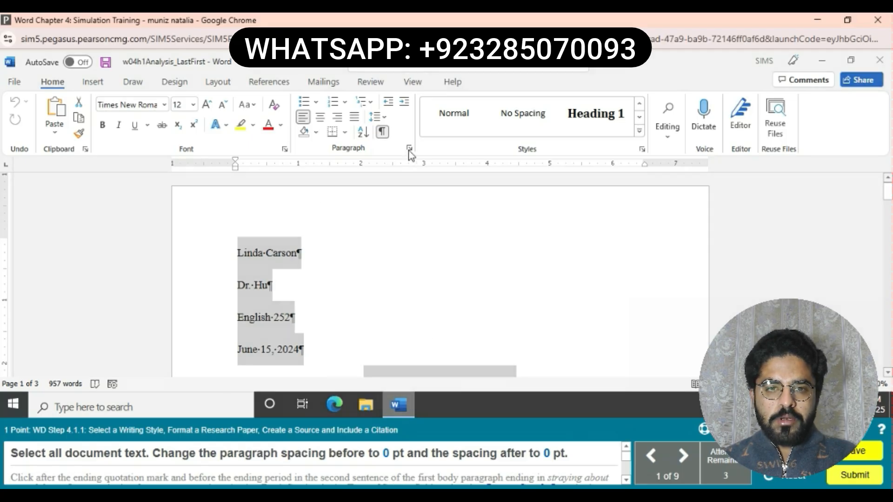
{"action": "left_click", "coordinate": [408, 150]}
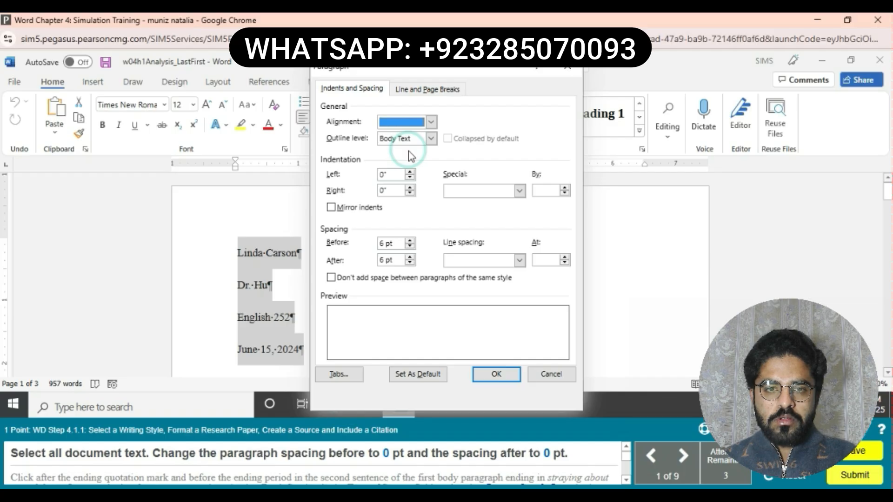
{"action": "left_click", "coordinate": [410, 247]}
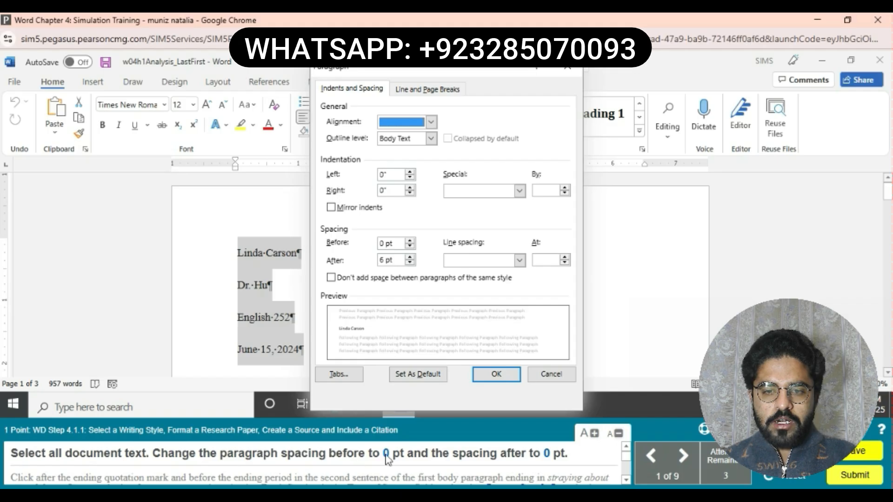
{"action": "left_click", "coordinate": [410, 263]}
{"action": "left_click", "coordinate": [497, 374]}
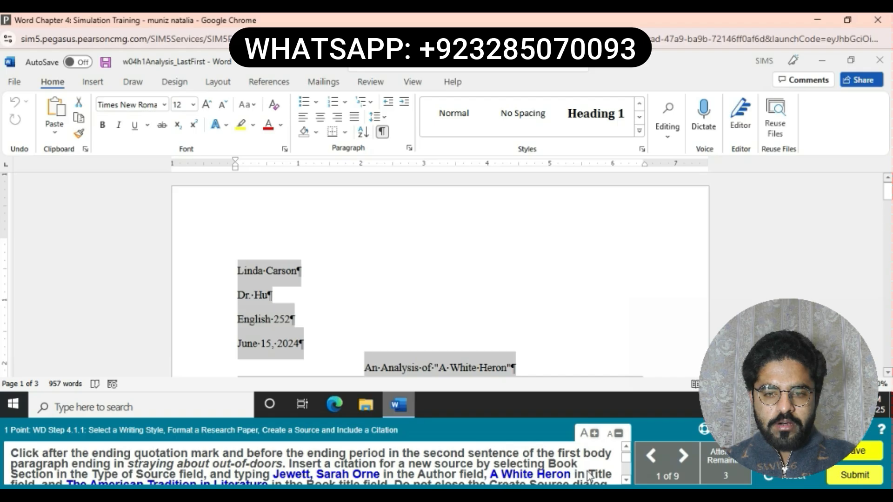
Place the insertion point after the closing quotation mark of "straying about out-of-doors" and before the period in the first body paragraph
{"action": "scroll", "coordinate": [587, 471], "scroll_direction": "down", "scroll_amount": 1}
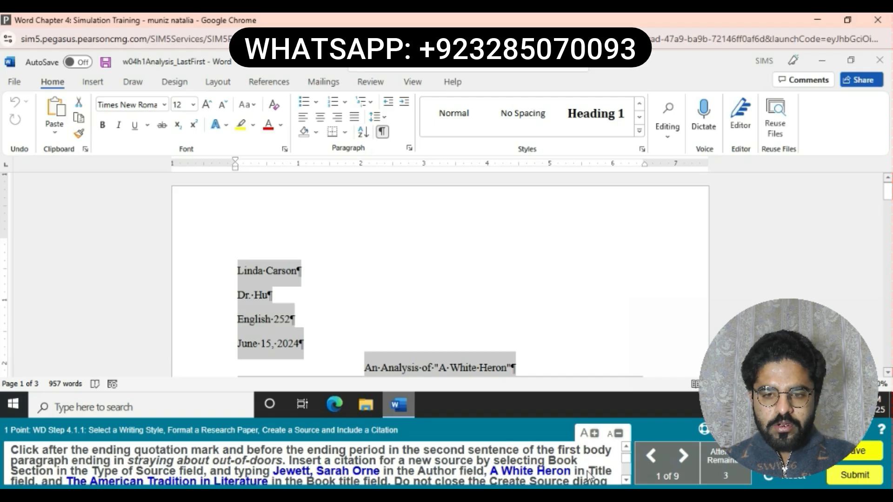
{"action": "scroll", "coordinate": [588, 472], "scroll_direction": "down", "scroll_amount": 1}
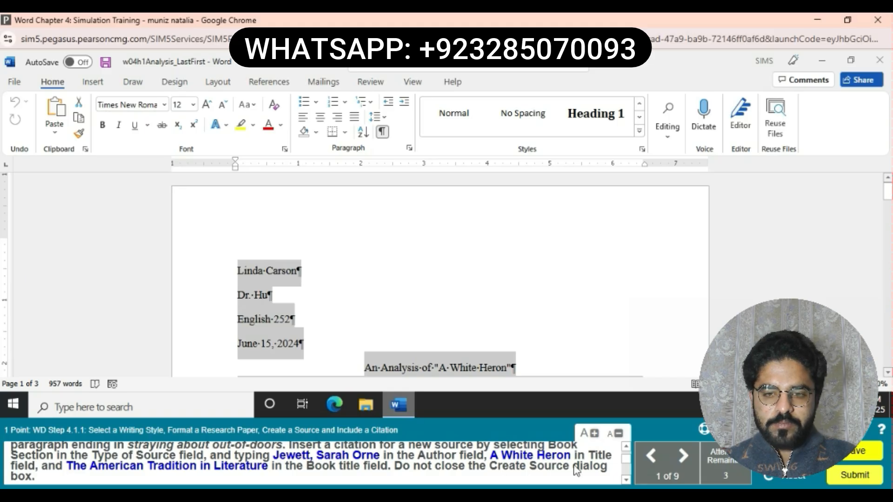
{"action": "scroll", "coordinate": [86, 474], "scroll_direction": "up", "scroll_amount": 2}
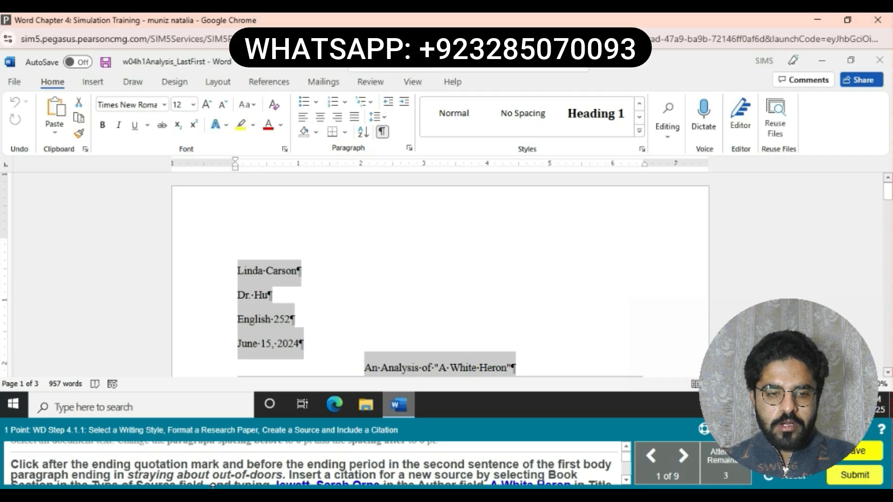
{"action": "scroll", "coordinate": [375, 326], "scroll_direction": "down", "scroll_amount": 3}
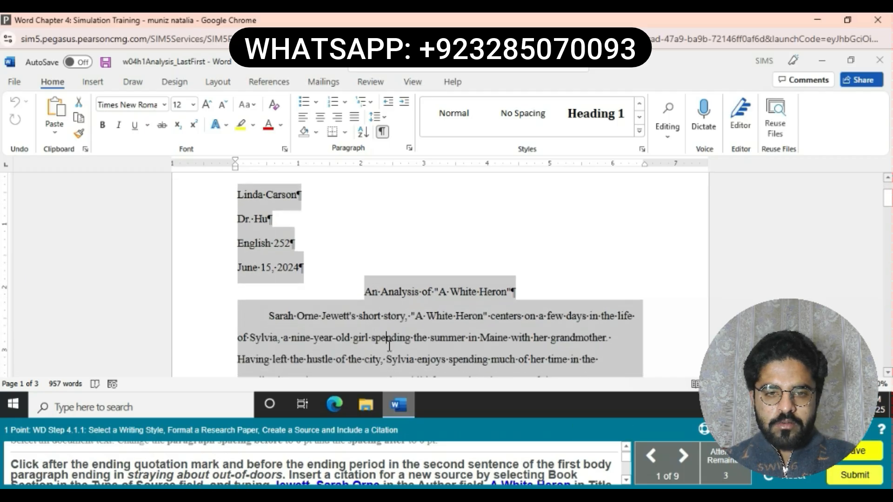
{"action": "left_click", "coordinate": [389, 345]}
{"action": "scroll", "coordinate": [389, 346], "scroll_direction": "down", "scroll_amount": 2}
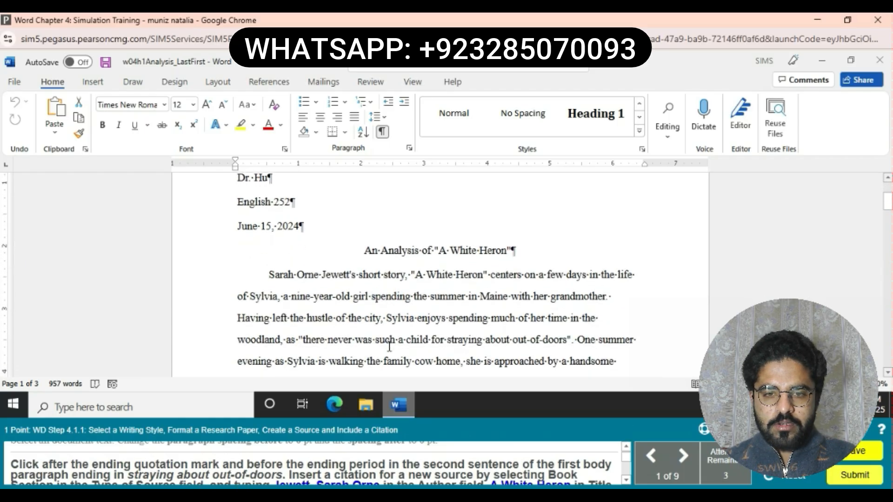
{"action": "scroll", "coordinate": [389, 346], "scroll_direction": "down", "scroll_amount": 1}
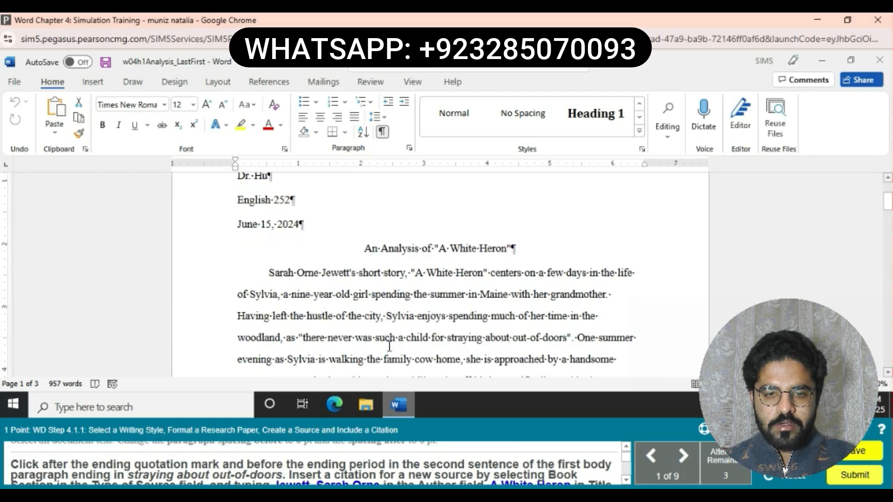
{"action": "left_click", "coordinate": [572, 338]}
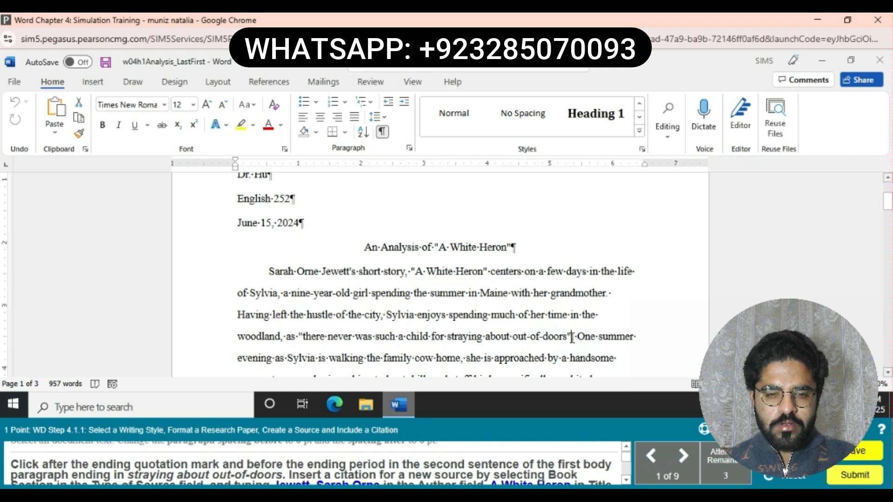
{"action": "scroll", "coordinate": [399, 483], "scroll_direction": "down", "scroll_amount": 1}
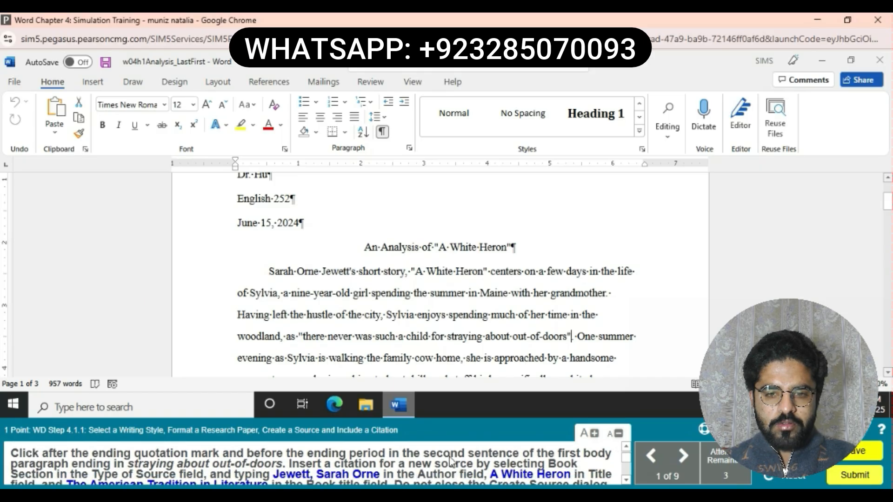
Start a new source for a citation at the insertion point and set its source type to Book Section
{"action": "left_click", "coordinate": [270, 82]}
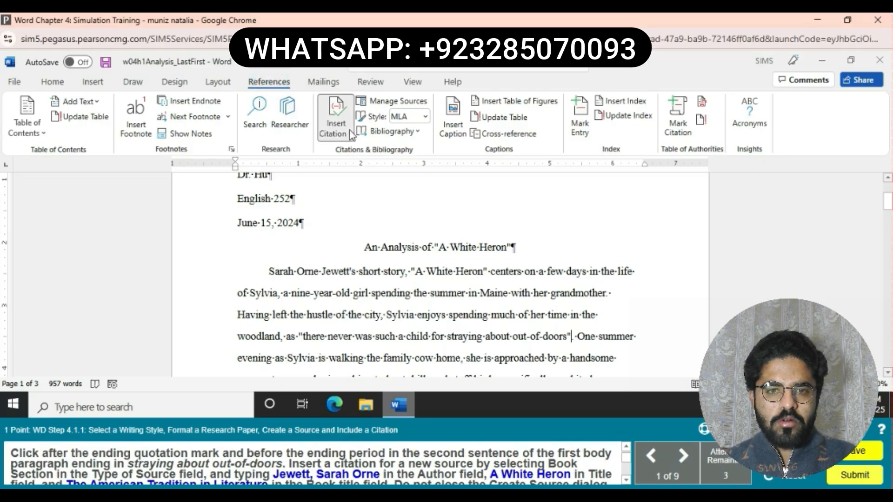
{"action": "left_click", "coordinate": [352, 135]}
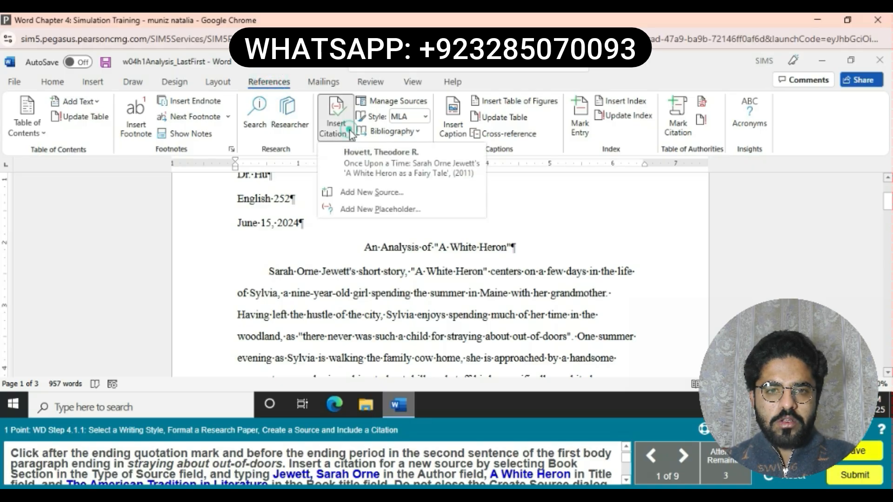
{"action": "left_click", "coordinate": [384, 192]}
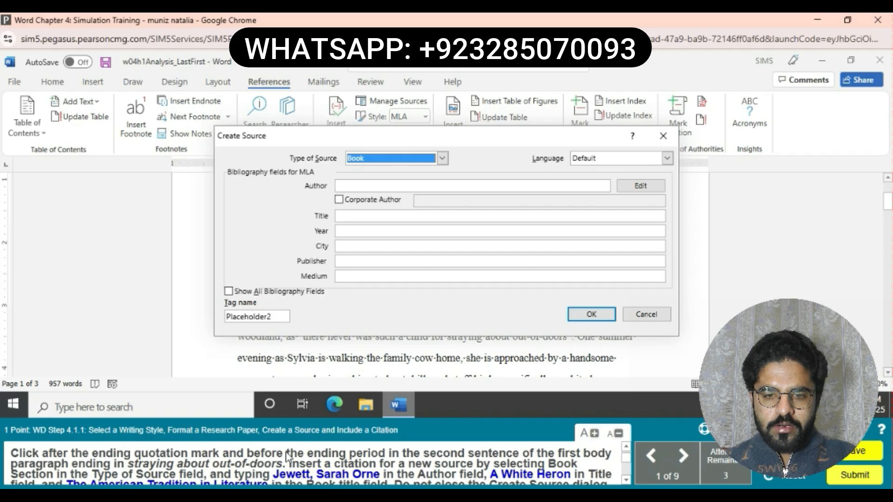
{"action": "left_click", "coordinate": [441, 159]}
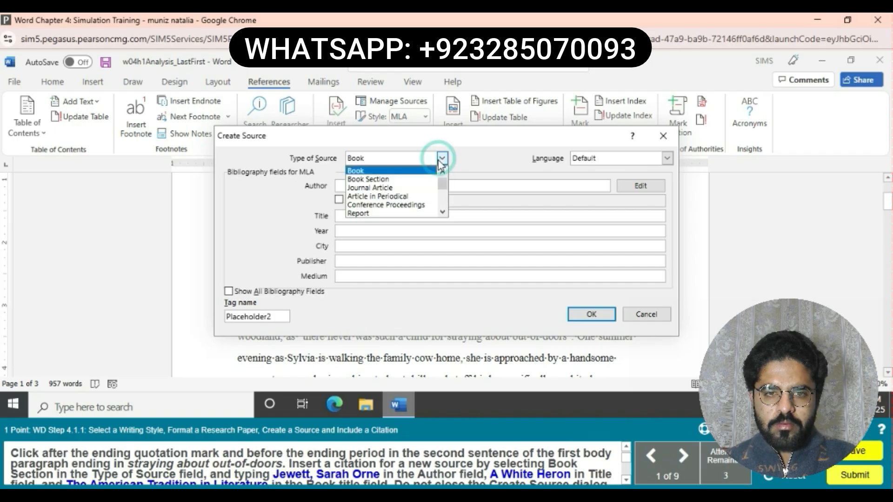
{"action": "left_click", "coordinate": [412, 186]}
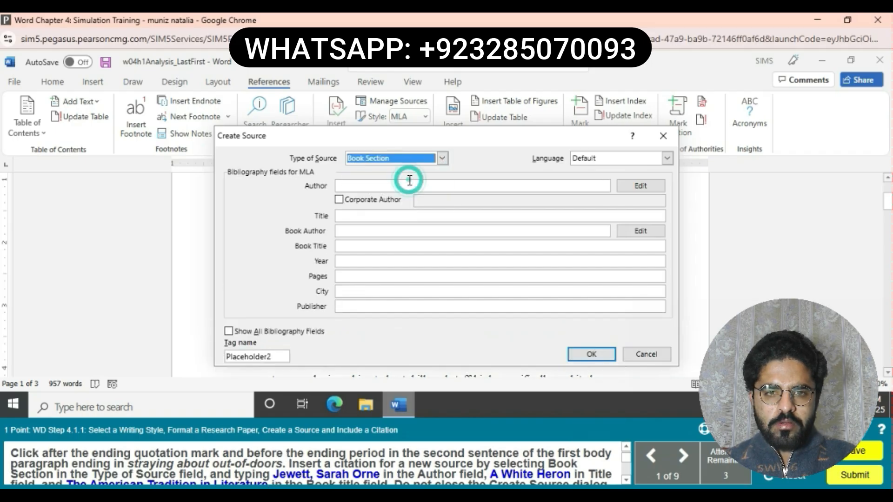
Enter "Jewett, Sarah Orne" as the author of the new source
{"action": "left_click", "coordinate": [366, 187]}
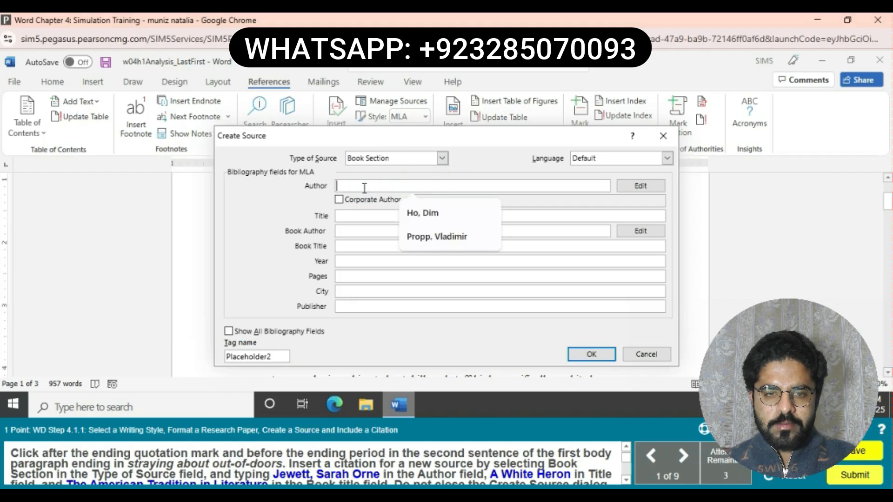
{"action": "type", "text": "J"}
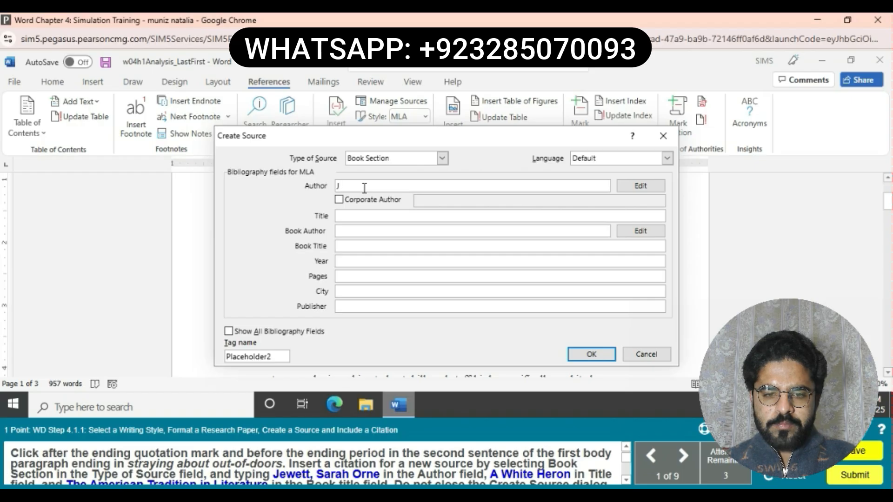
{"action": "type", "text": "ew"}
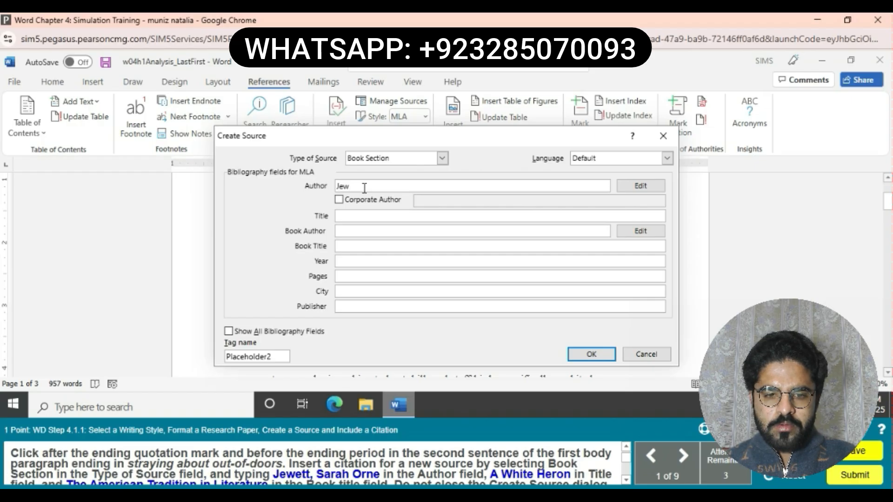
{"action": "type", "text": "ett"}
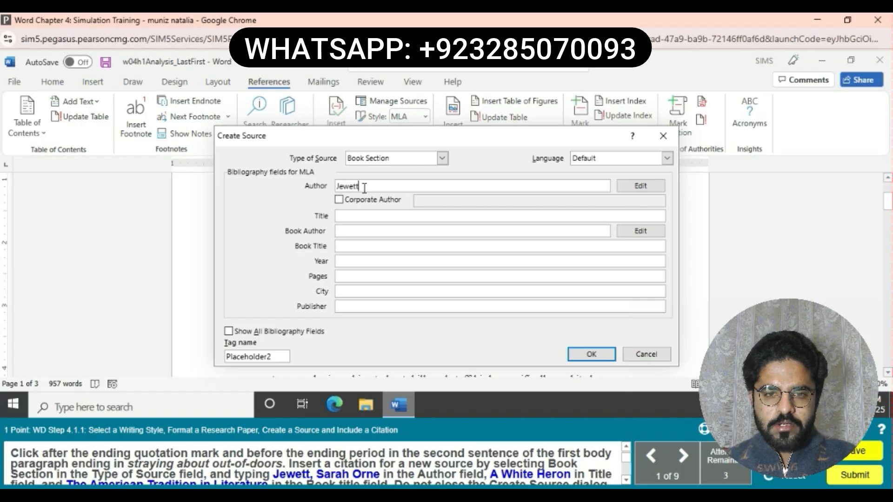
{"action": "type", "text": ", S"}
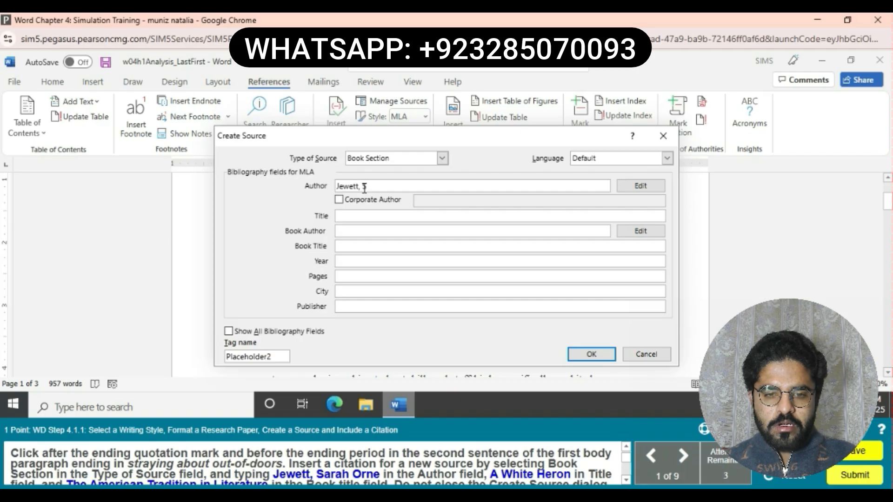
{"action": "type", "text": "arah"}
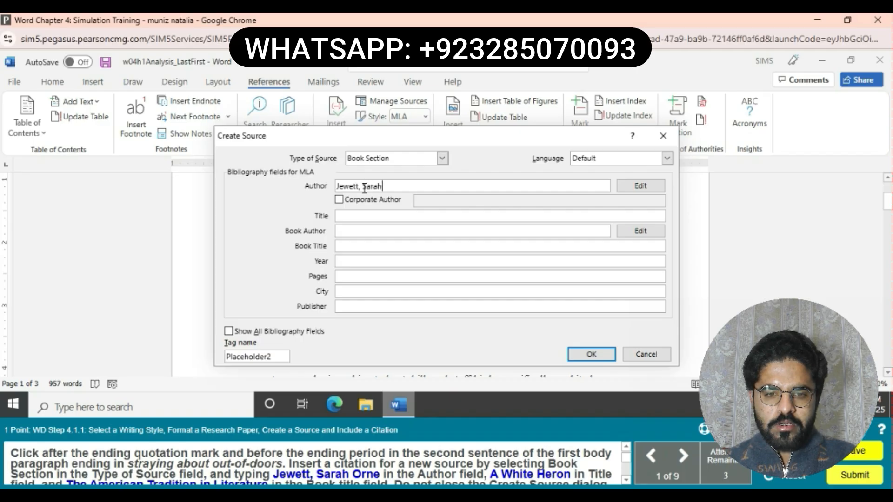
{"action": "type", "text": " Or"}
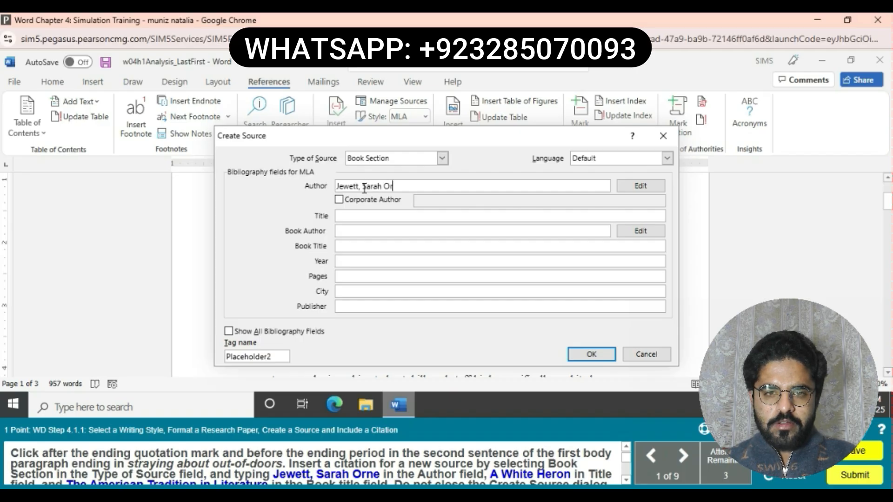
{"action": "type", "text": "ne"}
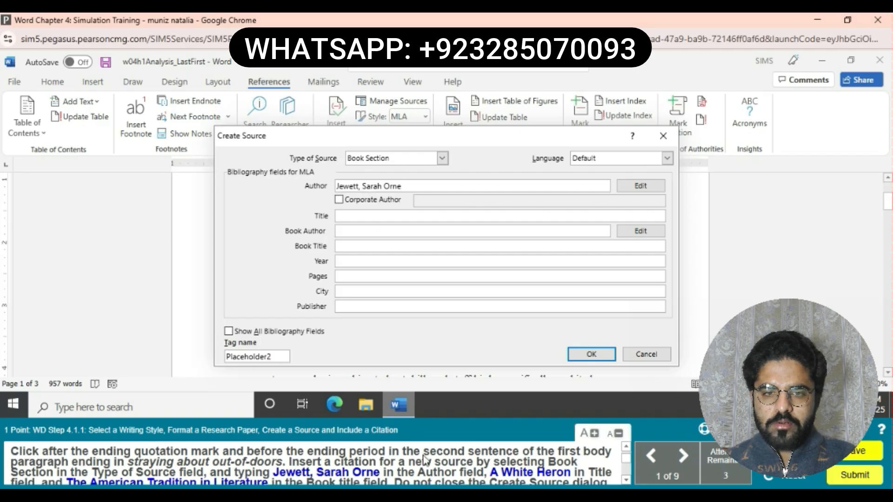
Enter "AWhite Heron" as the title of the book section in the new source
{"action": "scroll", "coordinate": [425, 461], "scroll_direction": "down", "scroll_amount": 1}
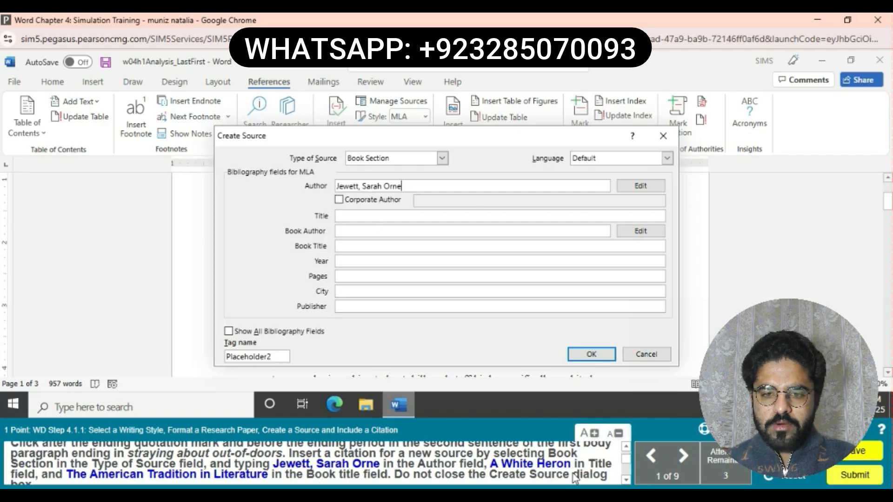
{"action": "left_click", "coordinate": [365, 215]}
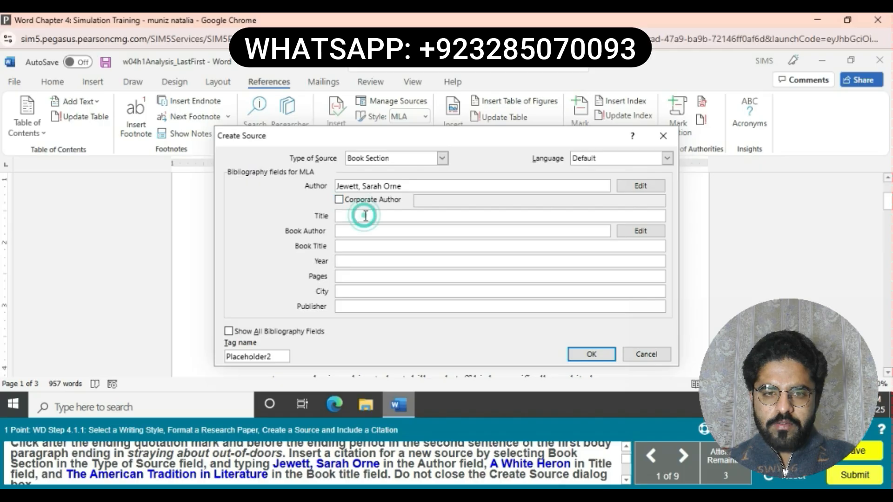
{"action": "type", "text": "A"}
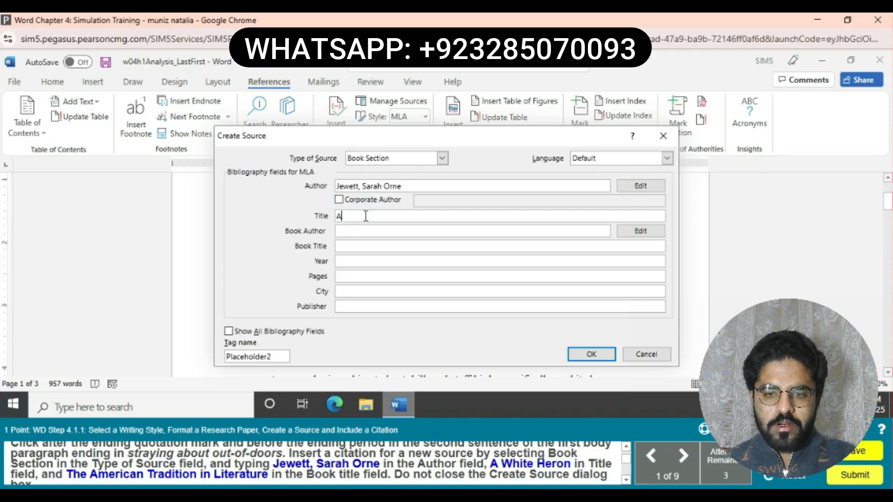
{"action": "type", "text": "Whi"}
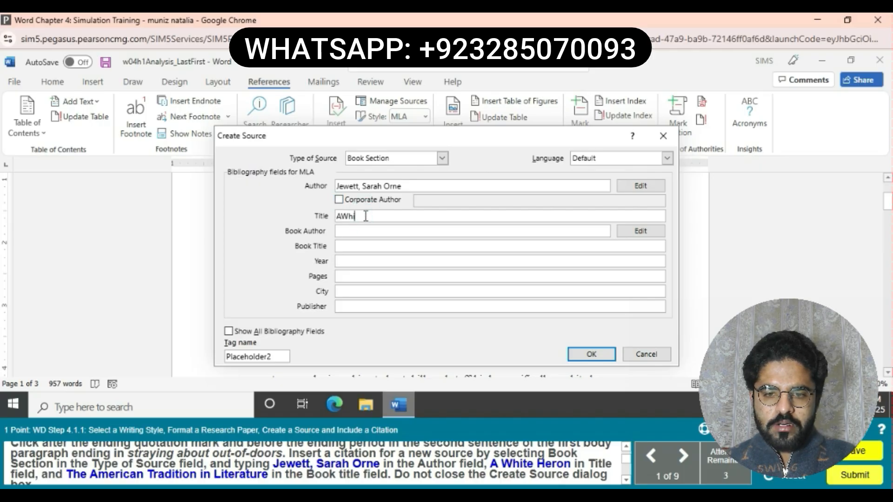
{"action": "type", "text": "te H"}
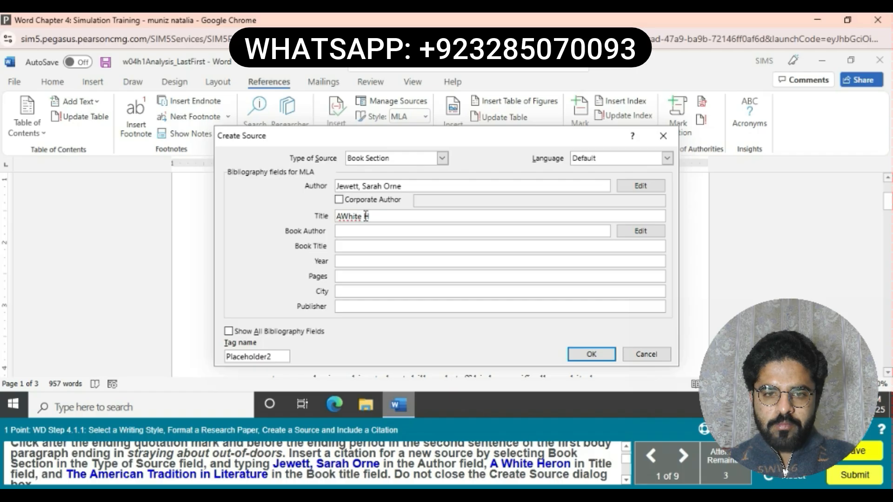
{"action": "type", "text": "eron"}
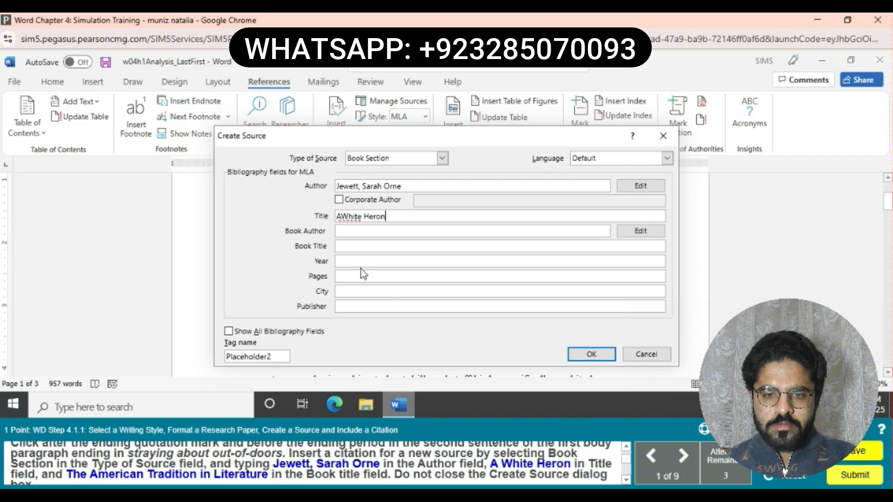
Enter "The American Tradition in Literature" as the book title of the new source
{"action": "left_click", "coordinate": [355, 249]}
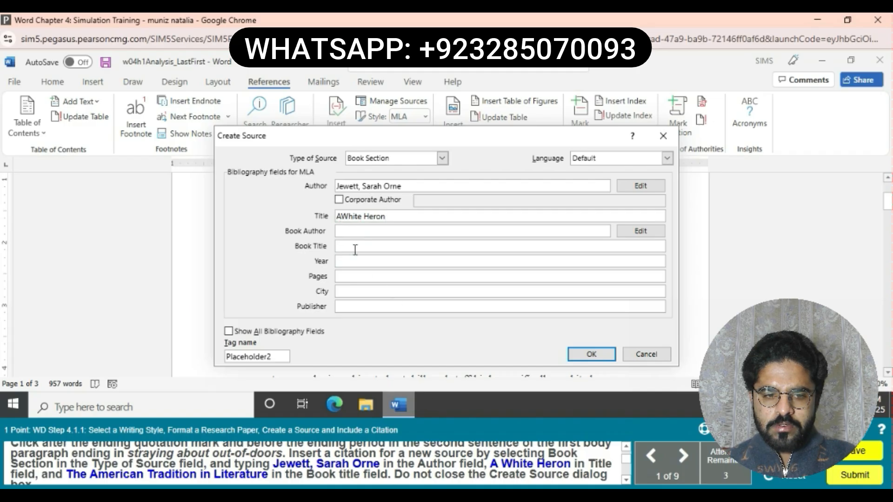
{"action": "type", "text": "The American T"}
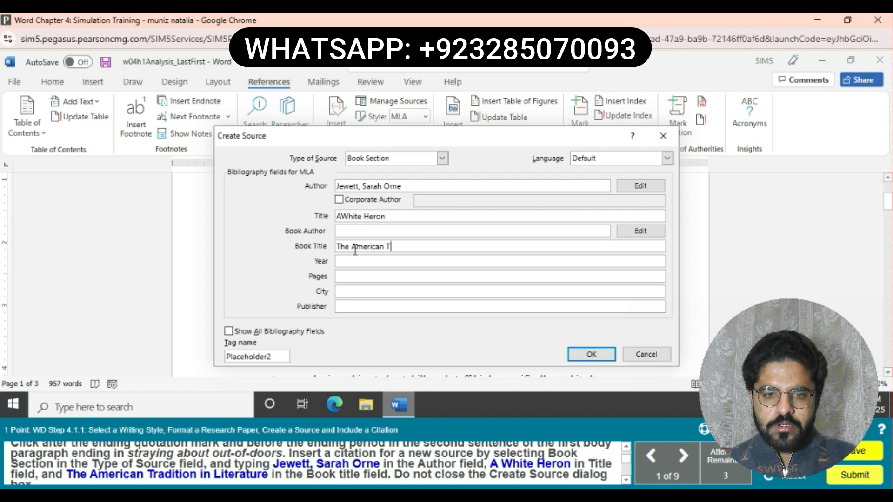
{"action": "type", "text": "radi"}
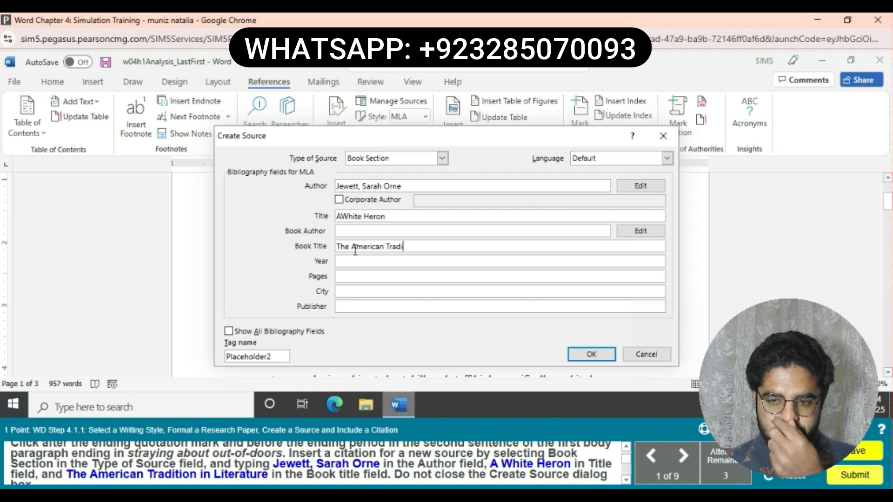
{"action": "type", "text": "tion in"}
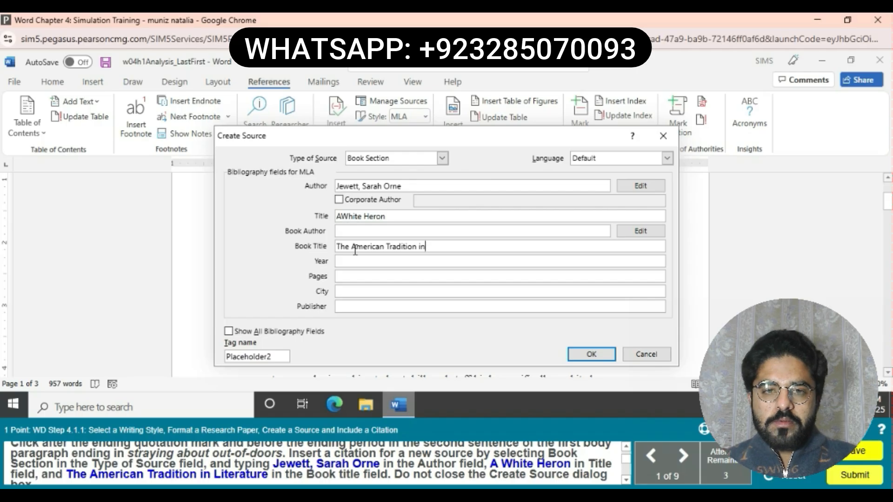
{"action": "type", "text": " Lite"}
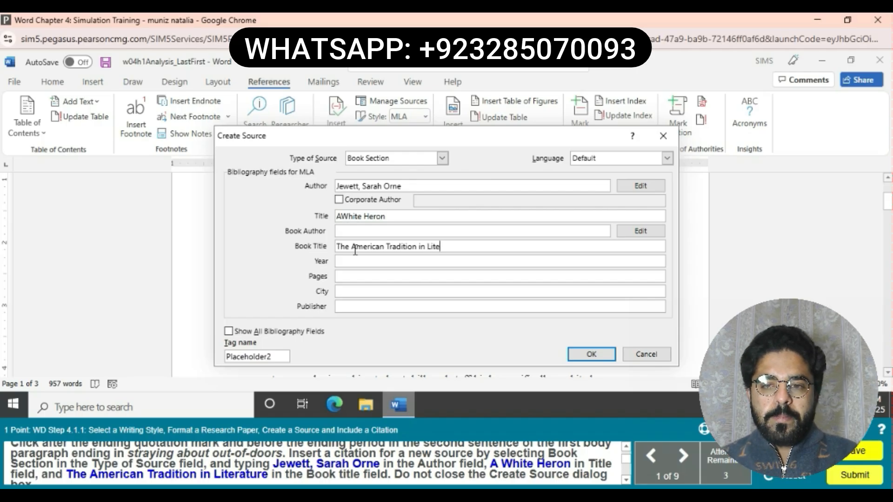
{"action": "type", "text": "rature"}
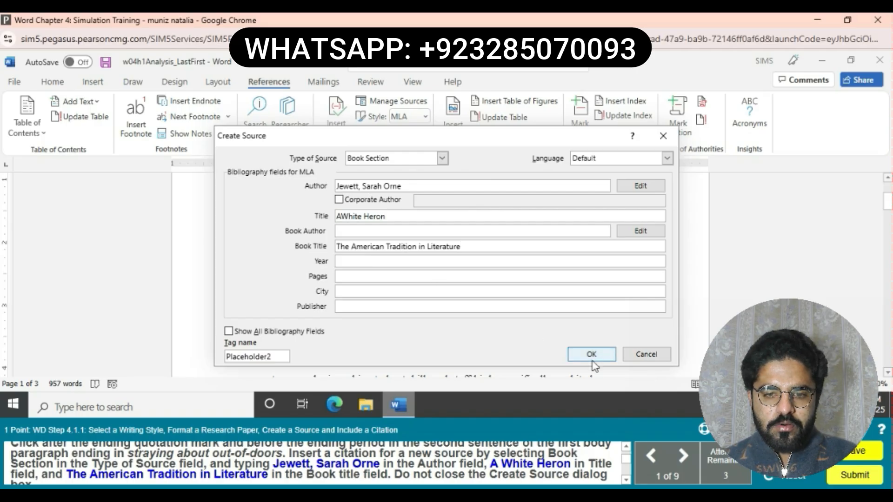
Correct the book section title to "A White Heron" by adding the missing space after "A"
{"action": "left_click", "coordinate": [483, 260]}
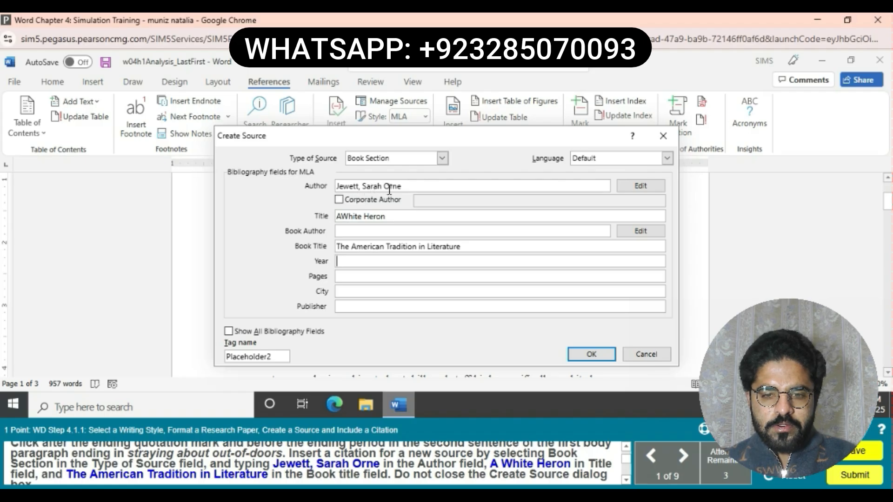
{"action": "left_click", "coordinate": [341, 217]}
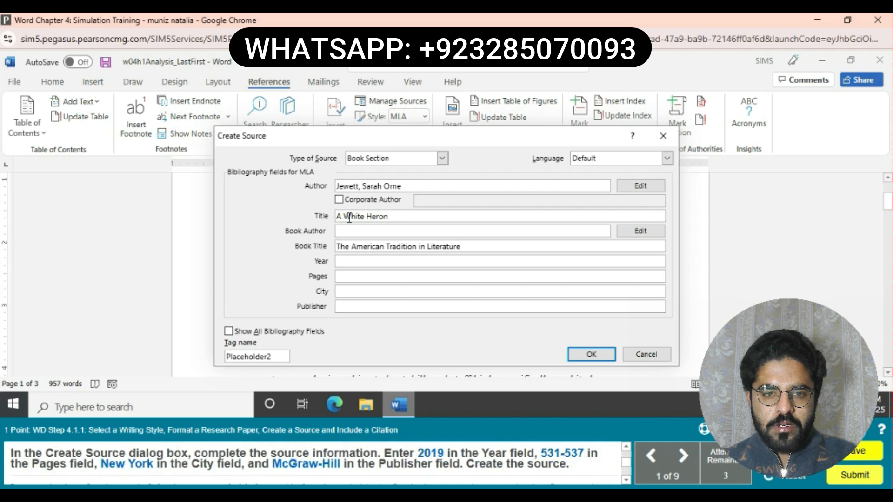
{"action": "left_click", "coordinate": [348, 218]}
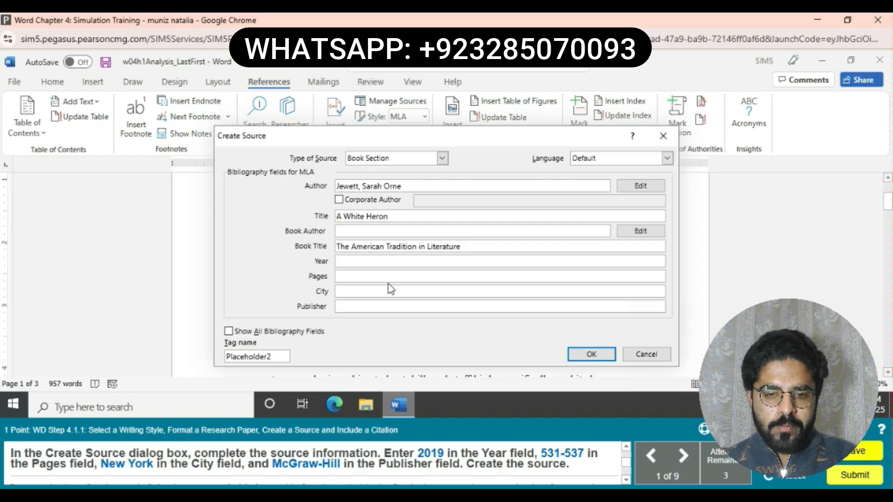
Set the new source's year to 2019 and its pages to 531-537
{"action": "left_click", "coordinate": [369, 261]}
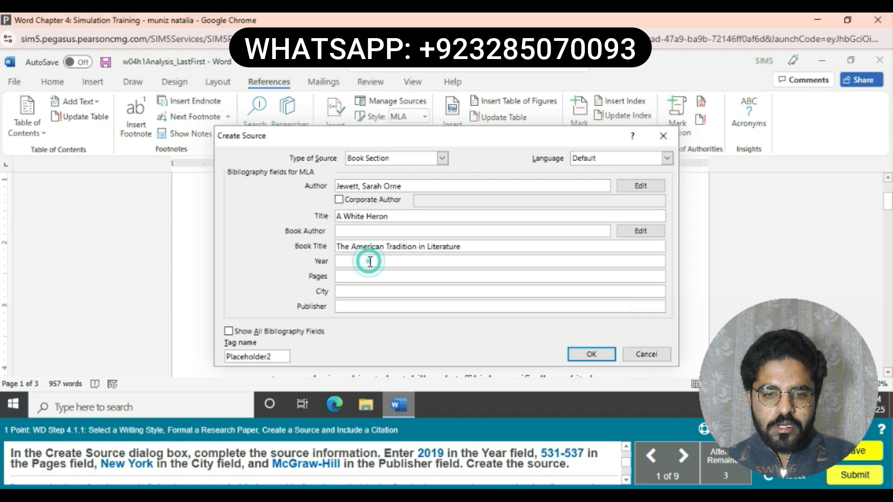
{"action": "type", "text": "2019"}
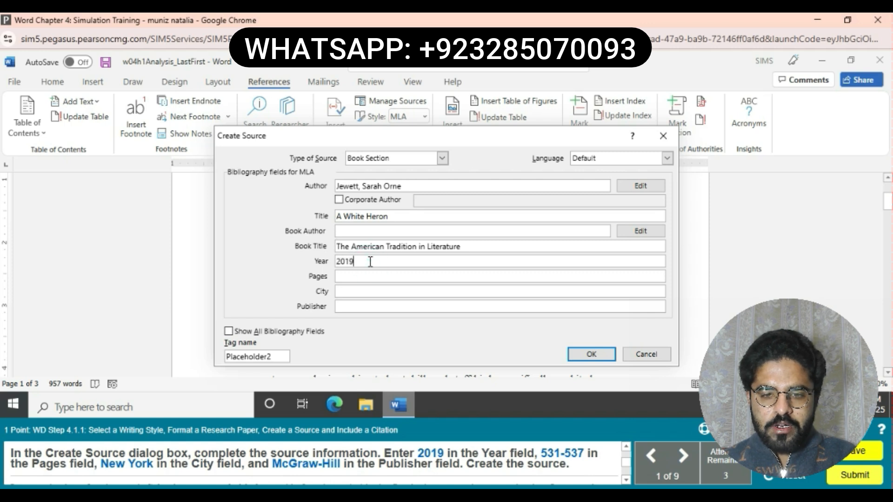
{"action": "left_click", "coordinate": [359, 275]}
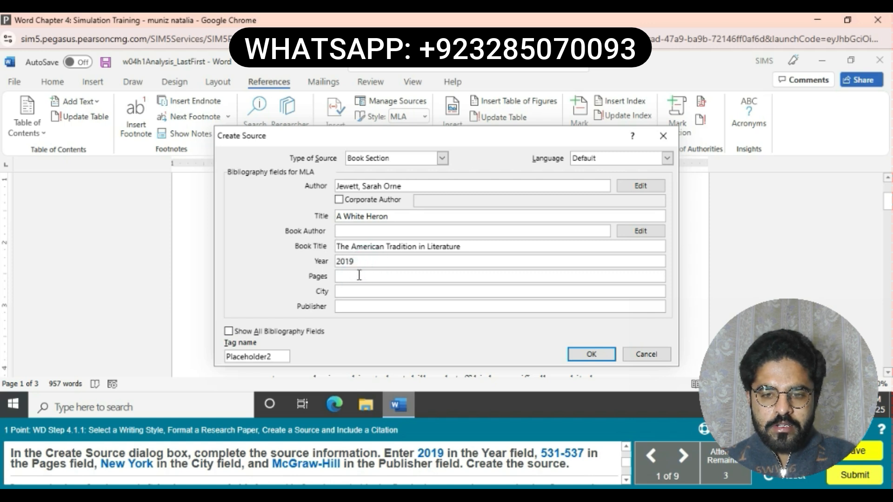
{"action": "type", "text": "531-"}
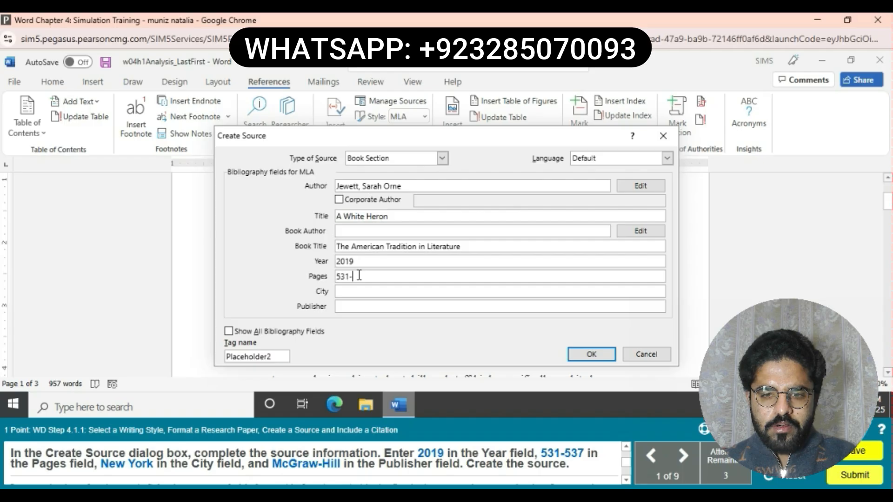
{"action": "type", "text": "537"}
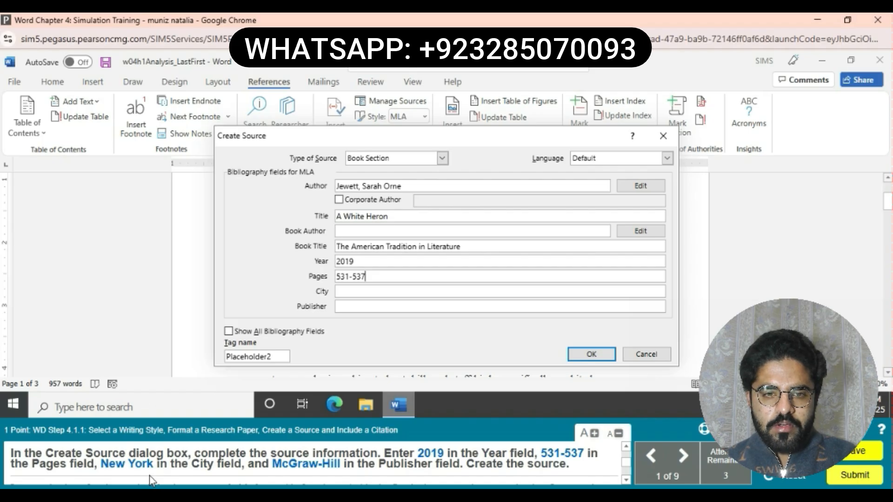
Enter "New York" as the city of the new source
{"action": "left_click", "coordinate": [394, 296]}
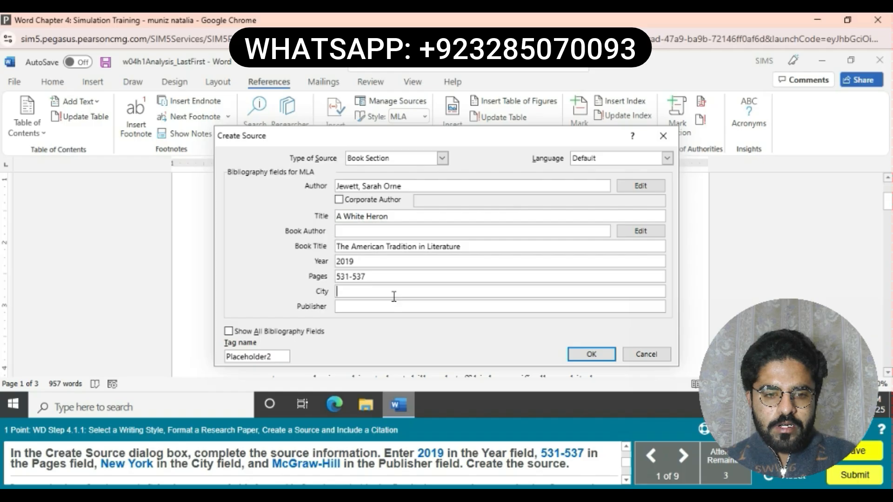
{"action": "left_click", "coordinate": [394, 297]}
{"action": "type", "text": "N"}
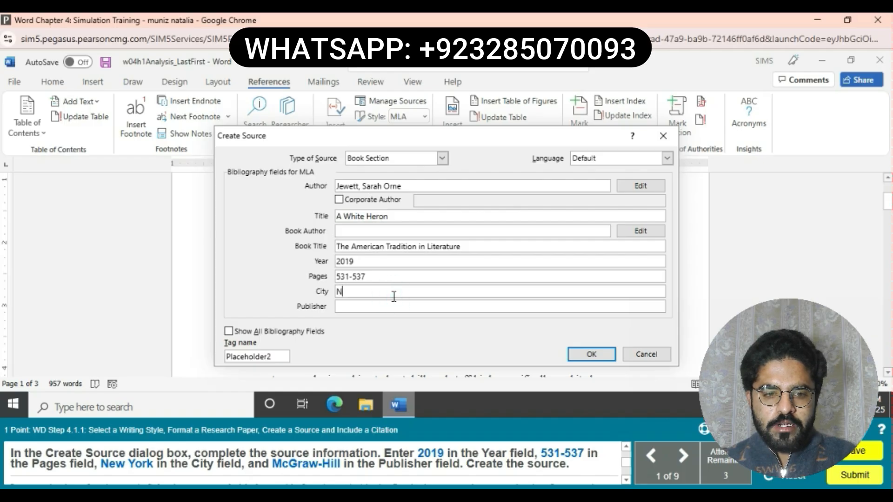
{"action": "type", "text": "ew Y"}
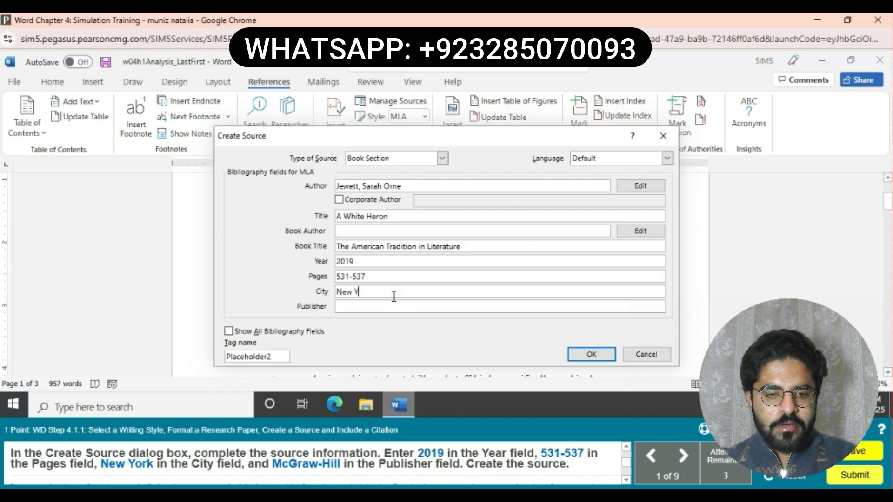
{"action": "type", "text": "ork"}
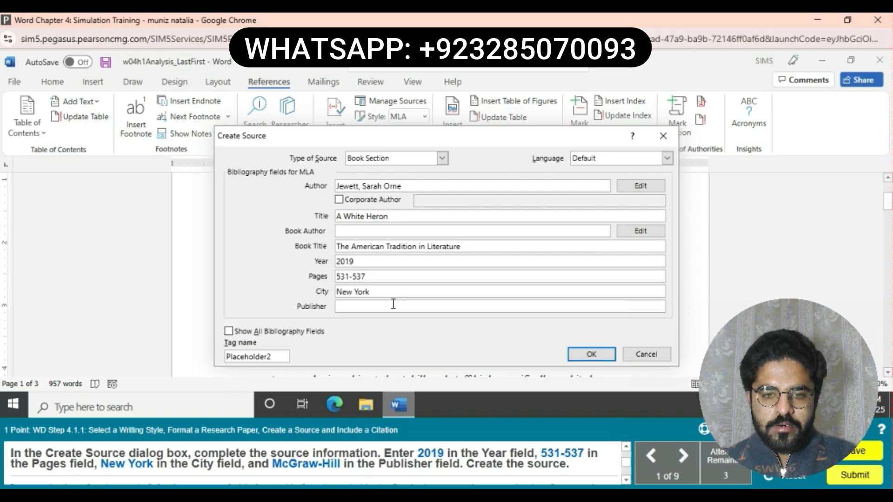
Enter "McGraw-Hill" as the publisher and create the source
{"action": "left_click", "coordinate": [393, 306]}
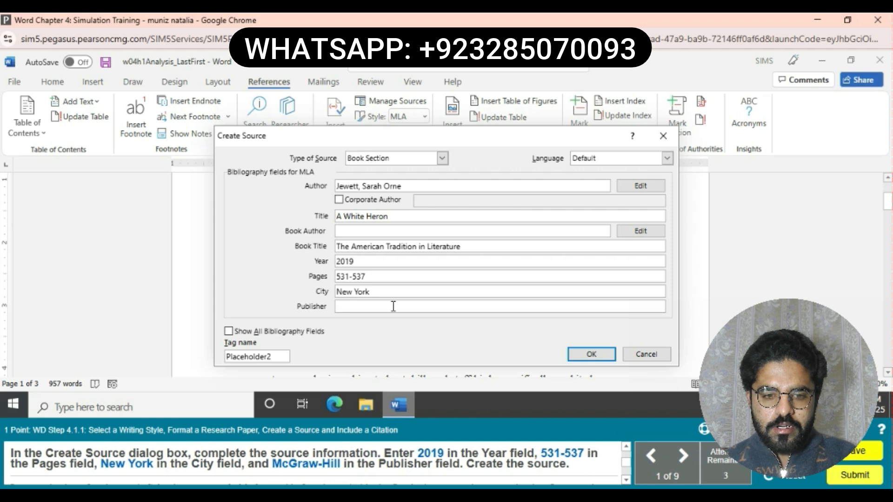
{"action": "type", "text": "Mc"}
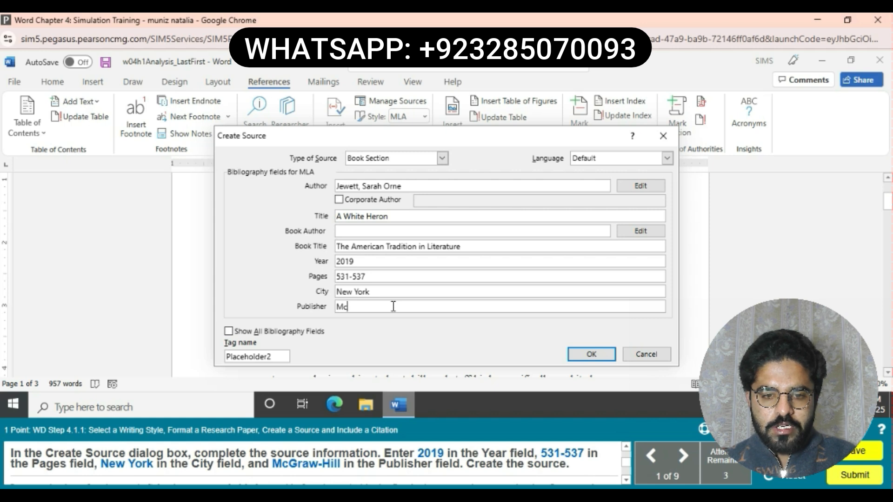
{"action": "type", "text": "Gr"}
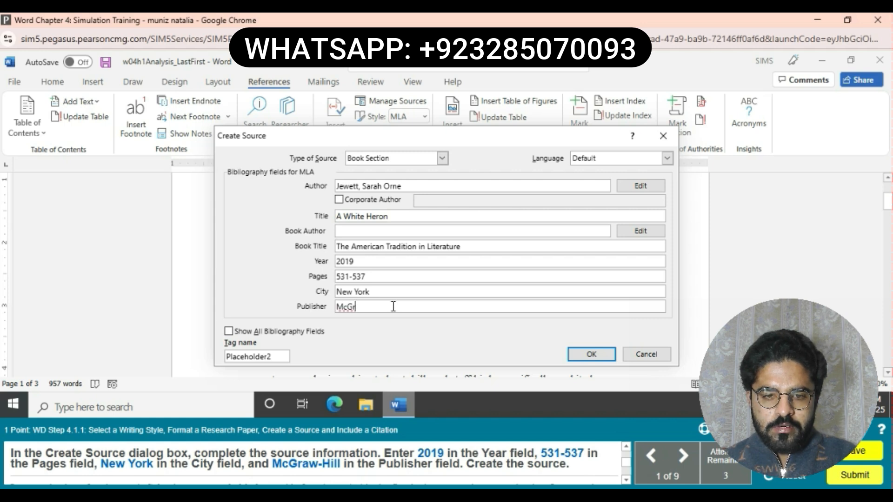
{"action": "type", "text": "aw"}
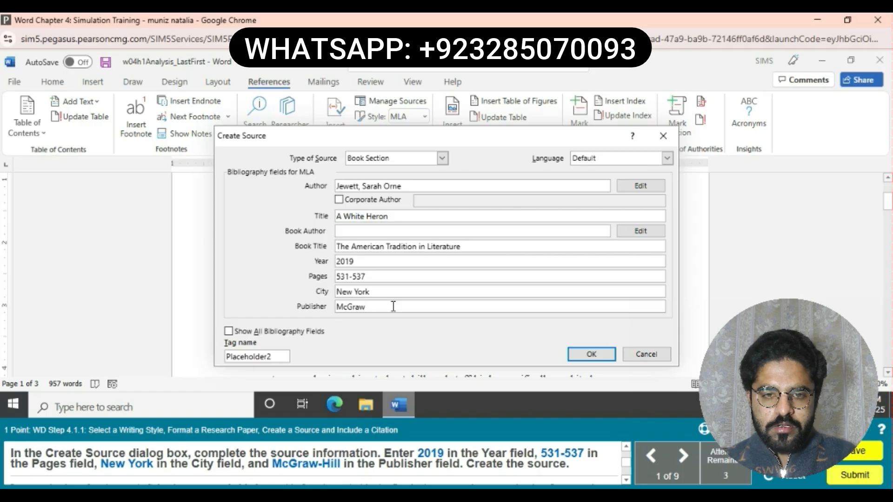
{"action": "type", "text": "-Hill"}
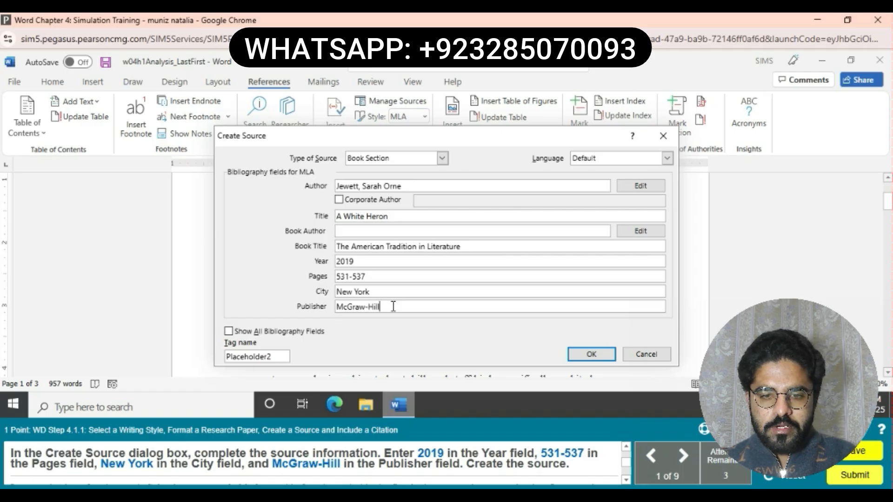
{"action": "left_click", "coordinate": [591, 354]}
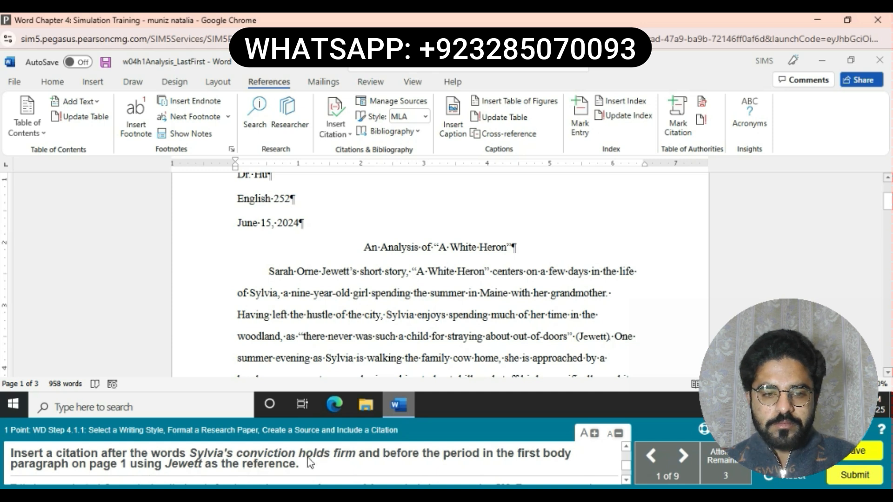
Insert a citation to Jewett's "A White Heron" (2019) after "Sylvia's conviction holds firm" and before the period in the first body paragraph
{"action": "mouse_move", "coordinate": [398, 385]}
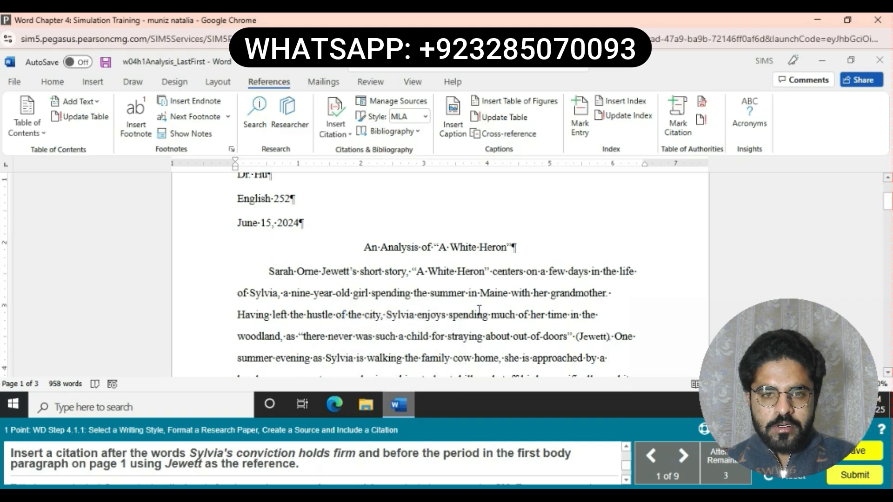
{"action": "scroll", "coordinate": [479, 309], "scroll_direction": "down", "scroll_amount": 2}
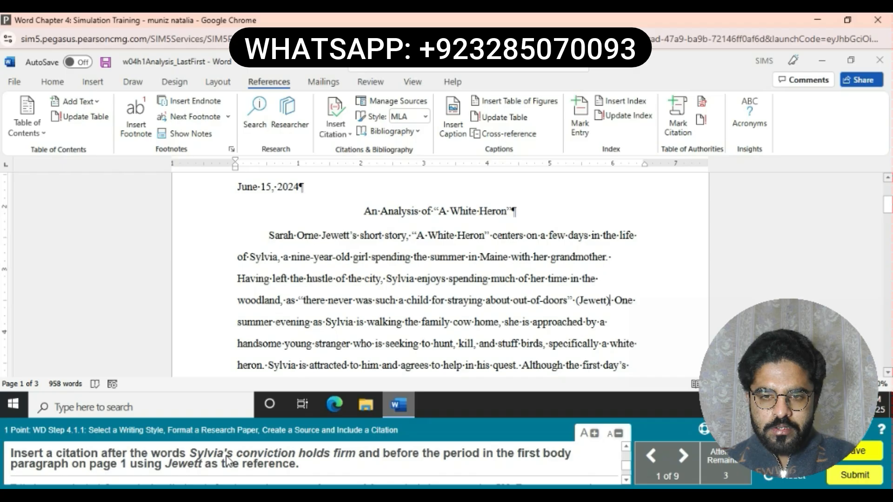
{"action": "scroll", "coordinate": [406, 311], "scroll_direction": "down", "scroll_amount": 1}
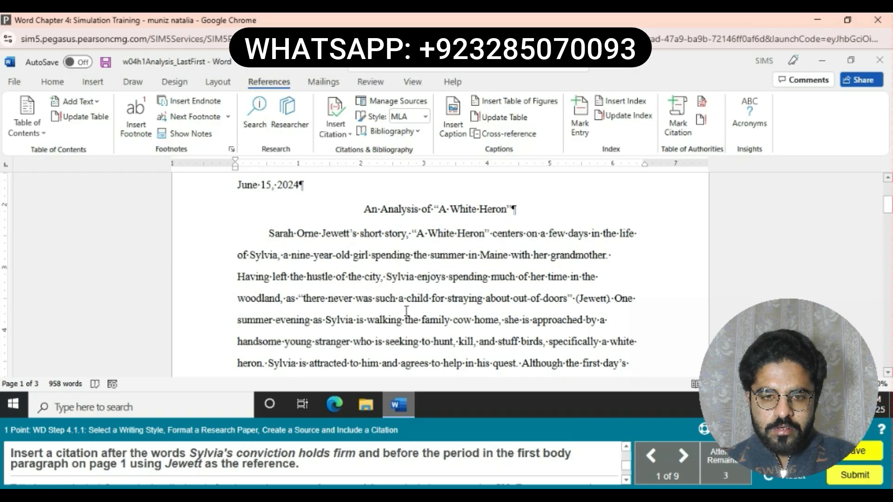
{"action": "scroll", "coordinate": [407, 311], "scroll_direction": "down", "scroll_amount": 1}
{"action": "scroll", "coordinate": [406, 311], "scroll_direction": "down", "scroll_amount": 2}
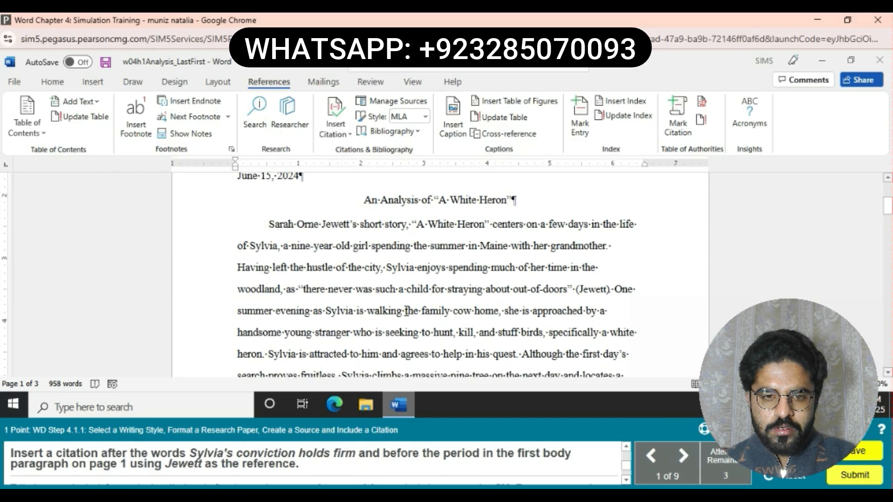
{"action": "scroll", "coordinate": [407, 311], "scroll_direction": "down", "scroll_amount": 2}
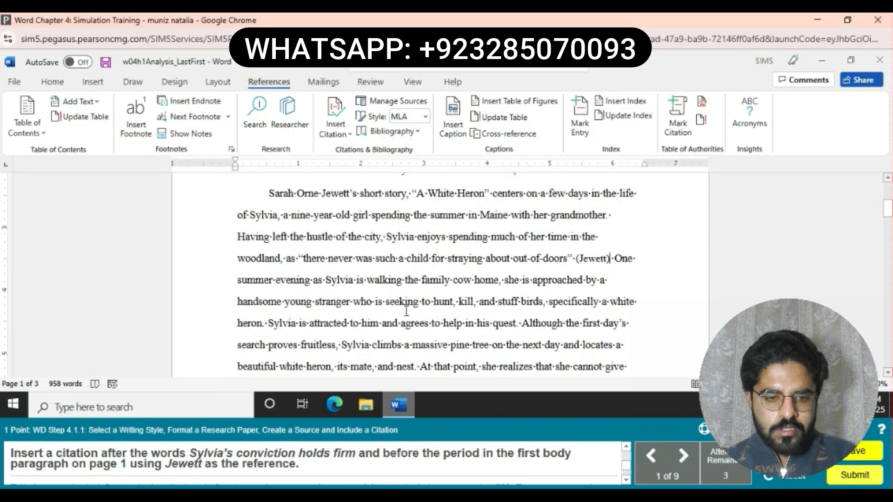
{"action": "scroll", "coordinate": [407, 311], "scroll_direction": "down", "scroll_amount": 2}
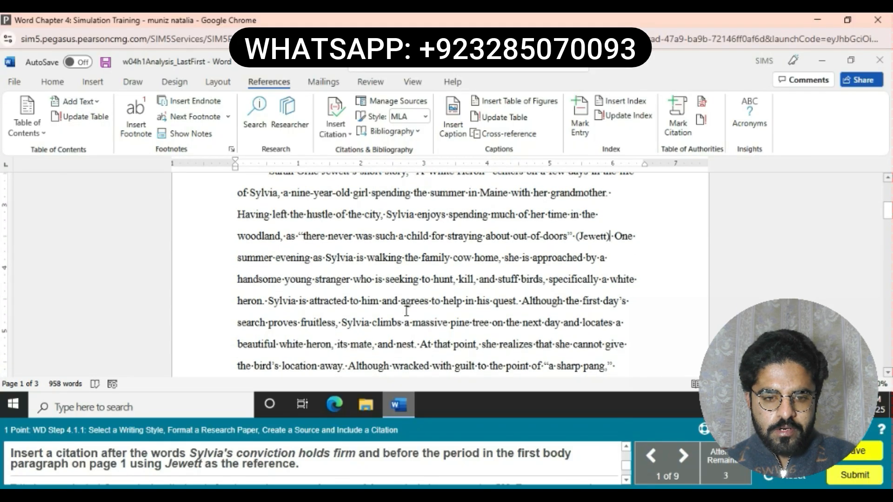
{"action": "scroll", "coordinate": [407, 311], "scroll_direction": "down", "scroll_amount": 2}
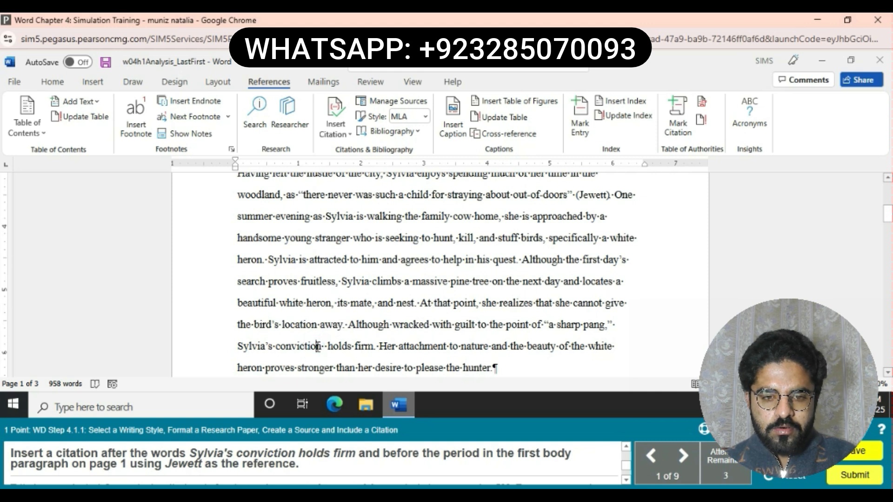
{"action": "left_click", "coordinate": [374, 346]}
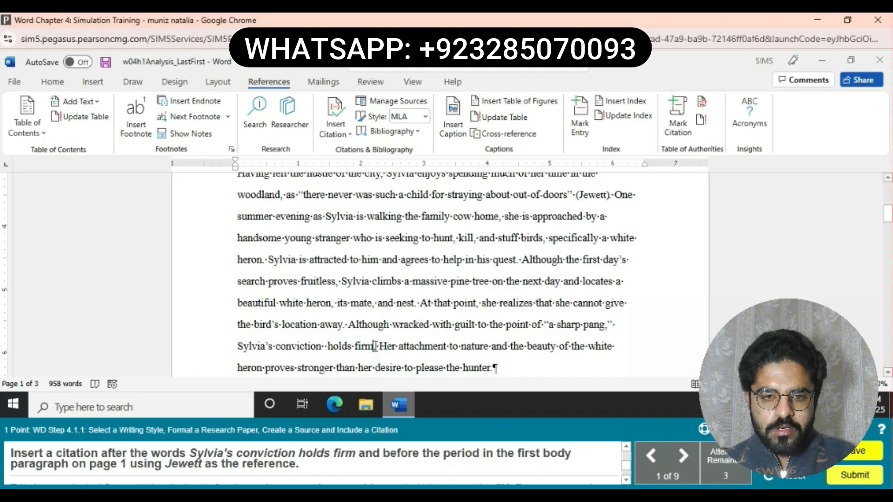
{"action": "left_click", "coordinate": [347, 135]}
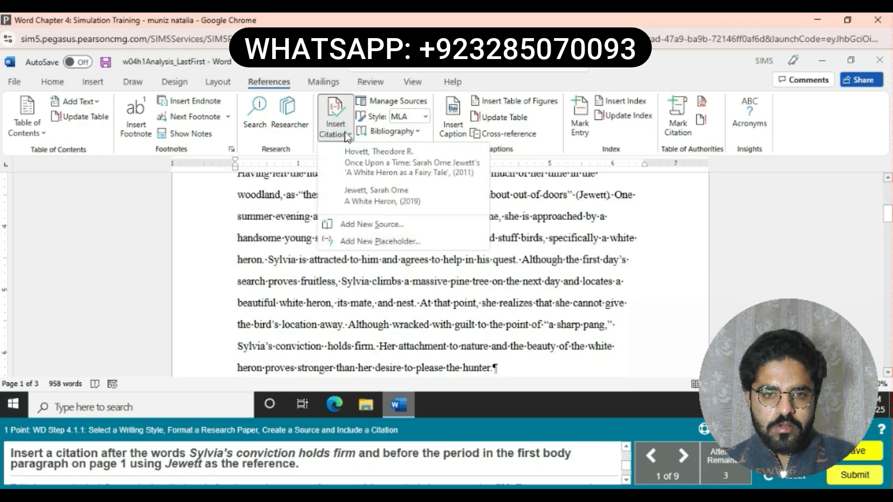
{"action": "left_click", "coordinate": [393, 203]}
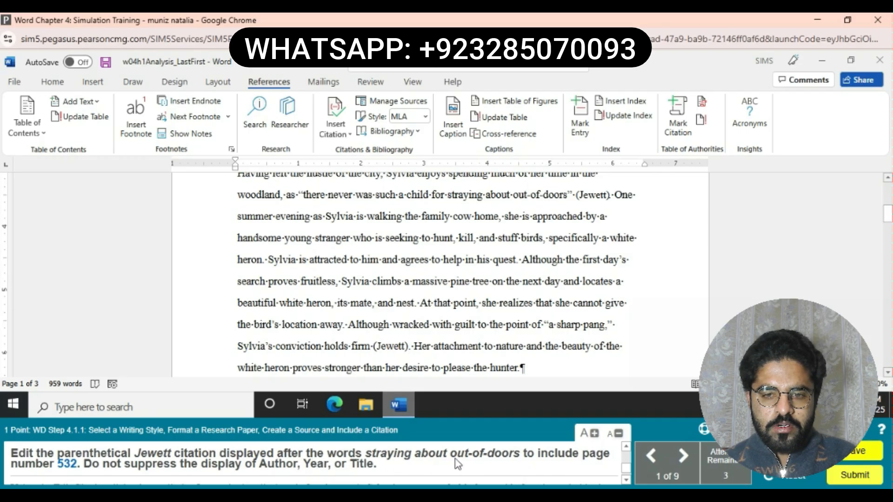
Add page number 532 to the Jewett citation after "straying about out-of-doors", without suppressing author, year or title
{"action": "scroll", "coordinate": [493, 250], "scroll_direction": "up", "scroll_amount": 2}
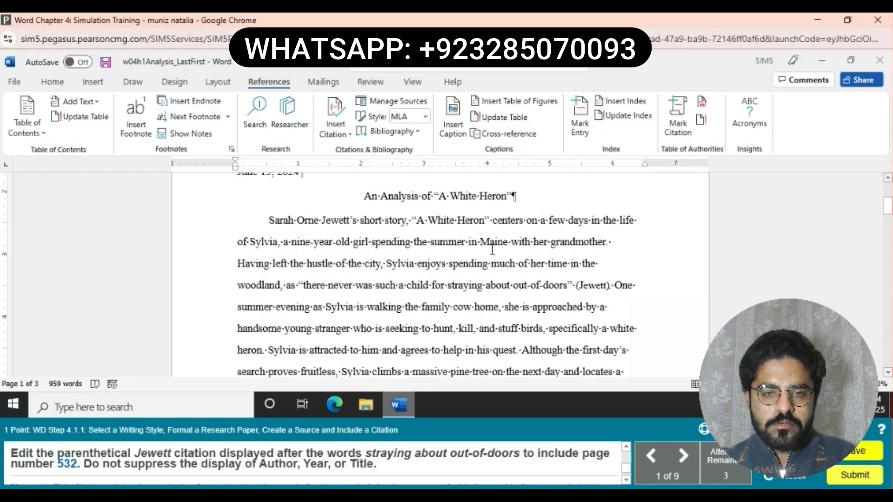
{"action": "left_click", "coordinate": [601, 286]}
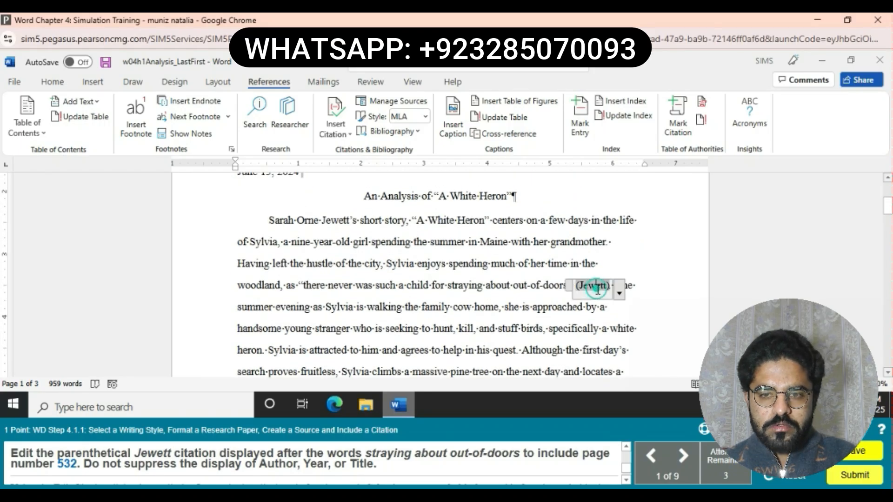
{"action": "left_click", "coordinate": [620, 293]}
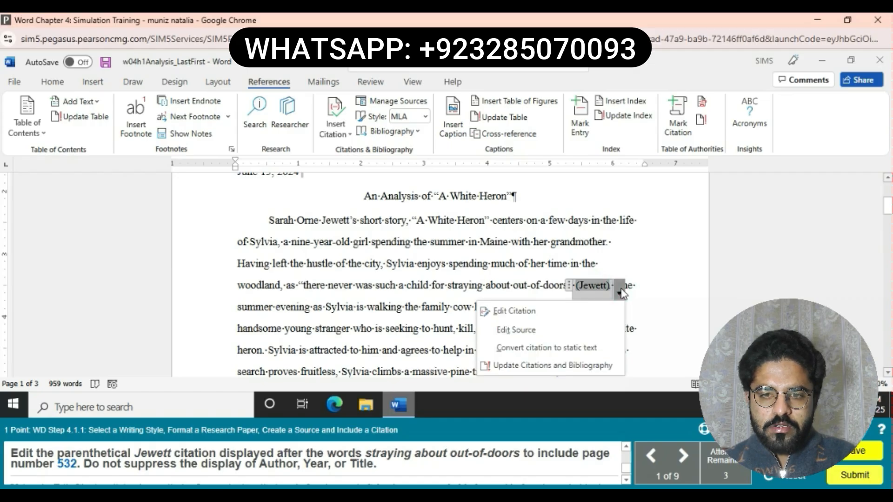
{"action": "left_click", "coordinate": [568, 309]}
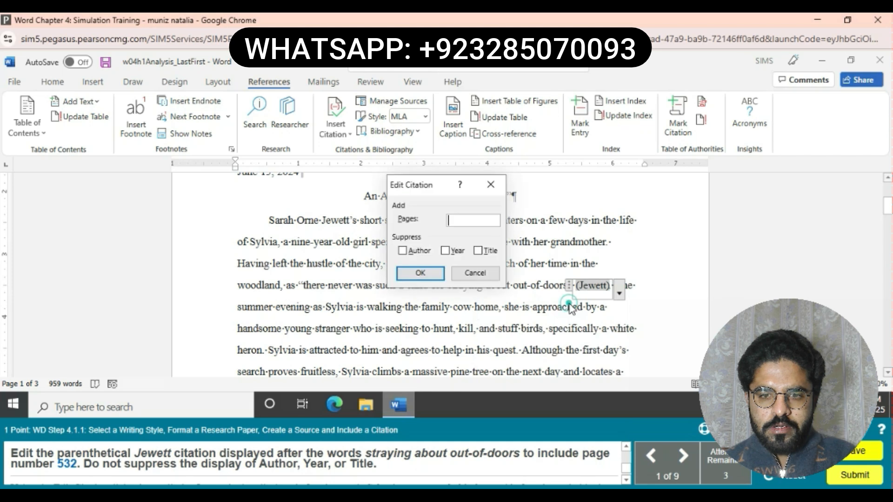
{"action": "type", "text": "532"}
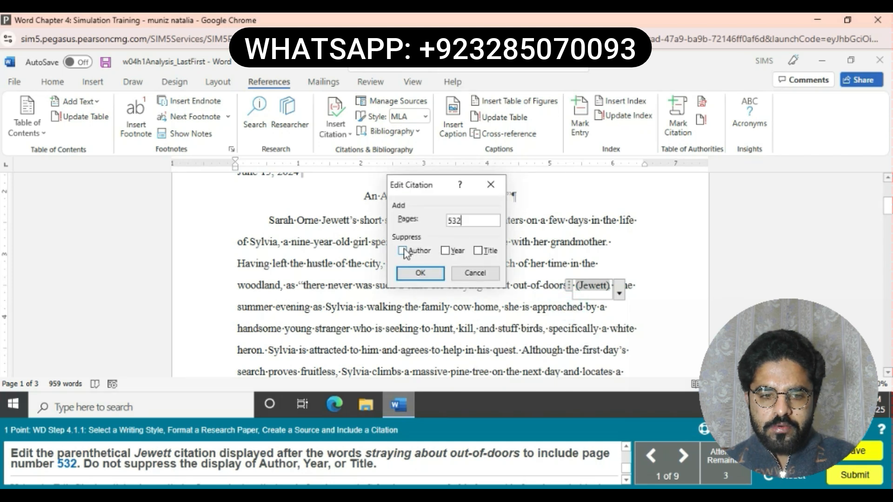
{"action": "left_click", "coordinate": [420, 273]}
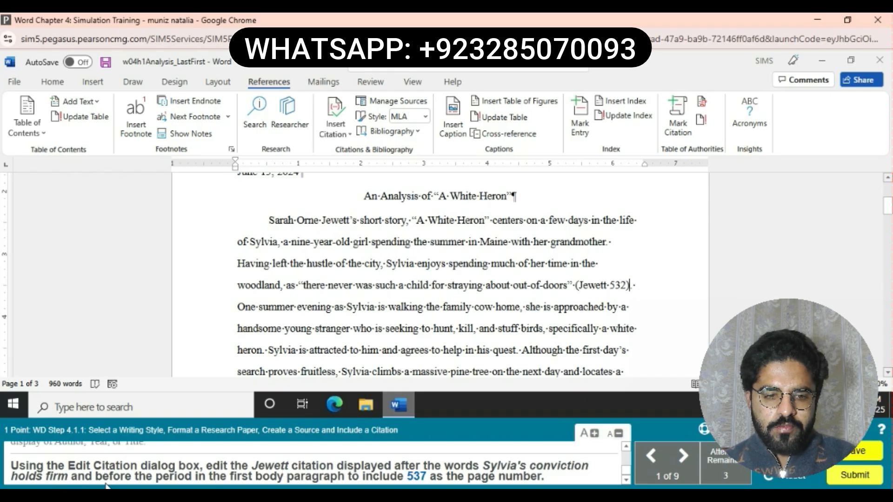
Add page number 537 to the Jewett citation after "Sylvia's conviction holds firm" in the first body paragraph
{"action": "scroll", "coordinate": [475, 318], "scroll_direction": "down", "scroll_amount": 1}
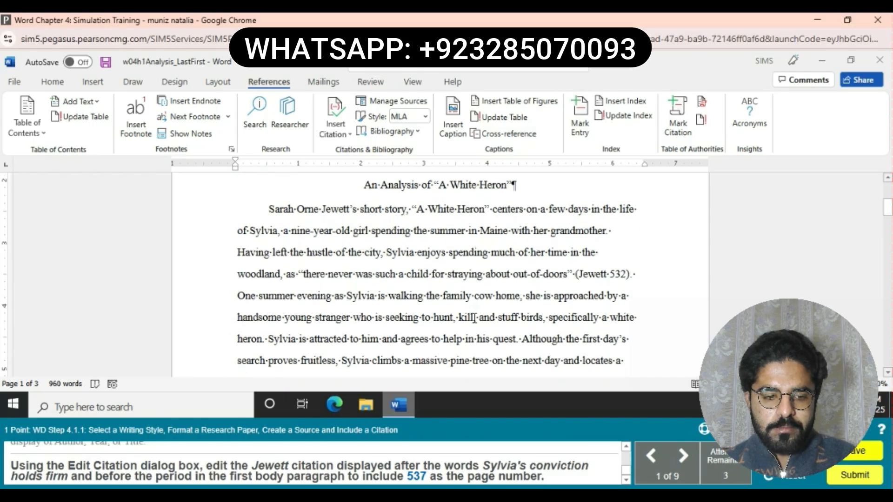
{"action": "scroll", "coordinate": [474, 317], "scroll_direction": "down", "scroll_amount": 5}
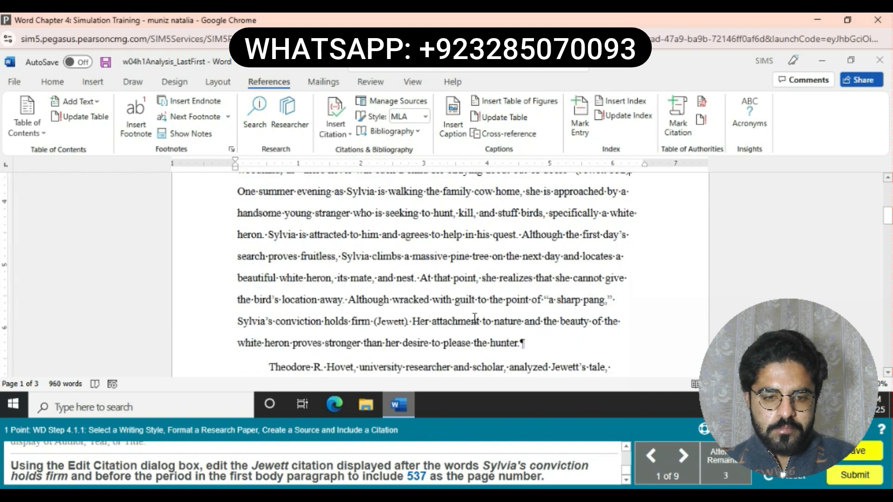
{"action": "left_click", "coordinate": [411, 327]}
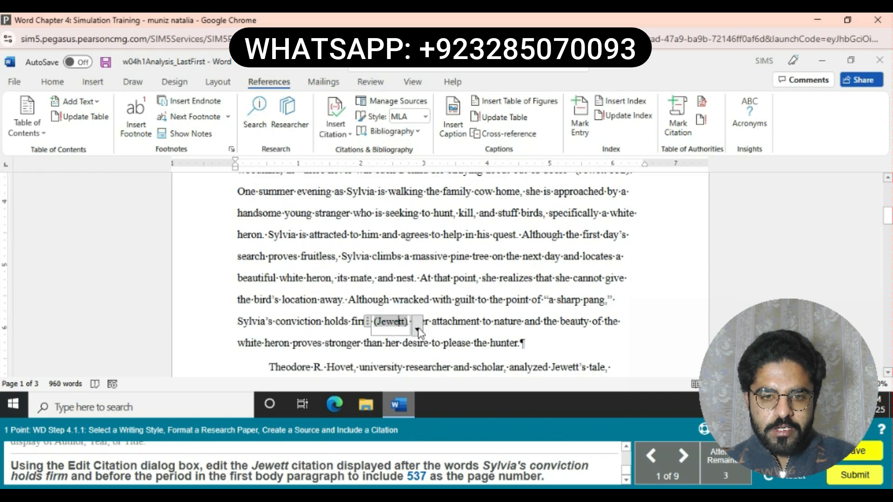
{"action": "left_click", "coordinate": [417, 329]}
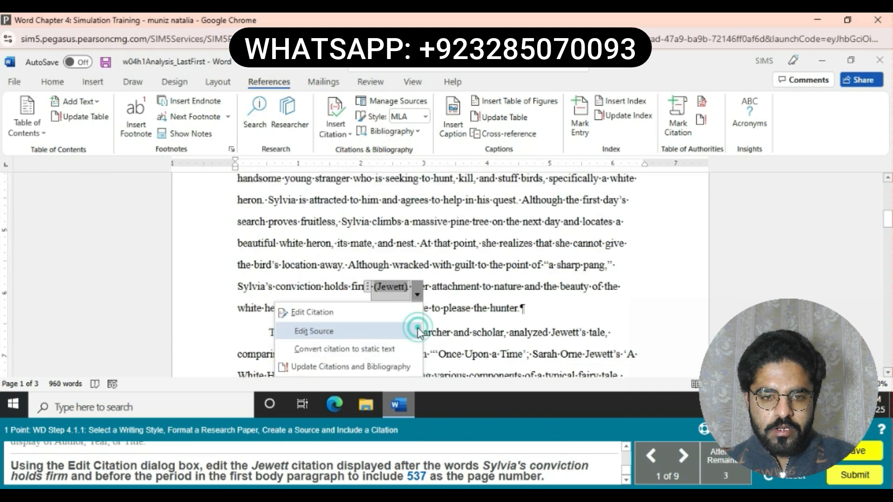
{"action": "left_click", "coordinate": [354, 313]}
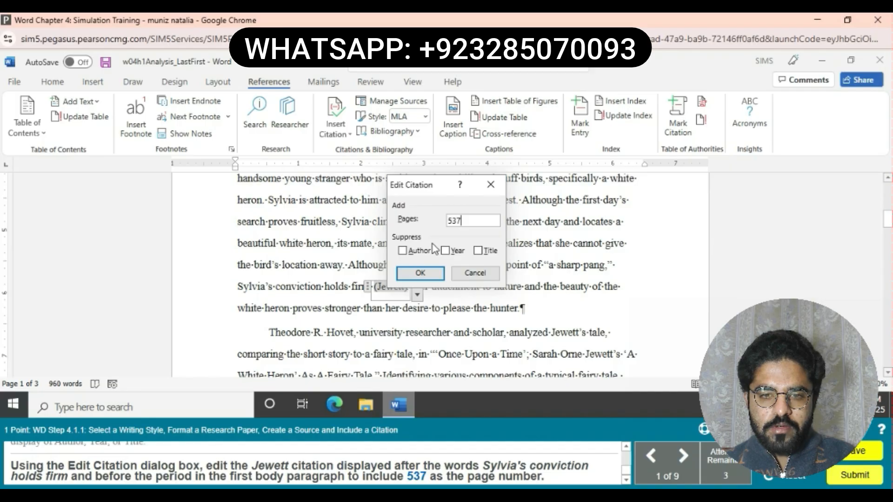
{"action": "left_click", "coordinate": [421, 273]}
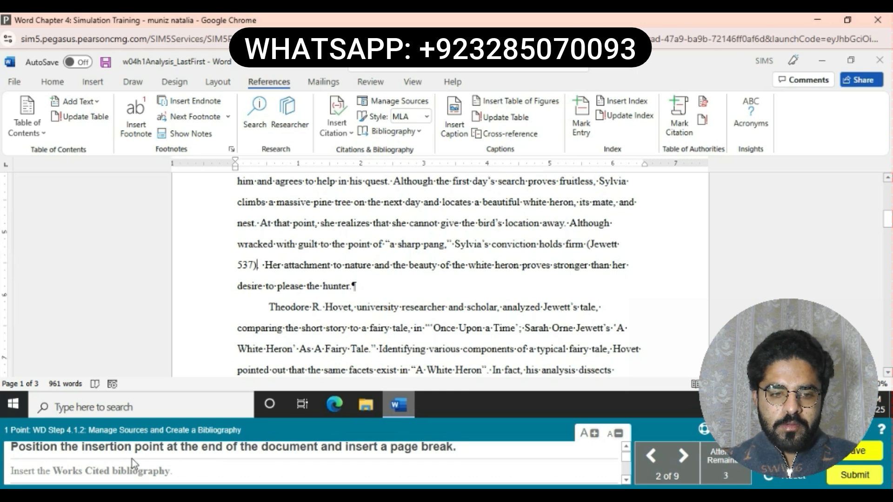
Insert a page break at the empty paragraph at the end of the document
{"action": "scroll", "coordinate": [412, 261], "scroll_direction": "down", "scroll_amount": 10}
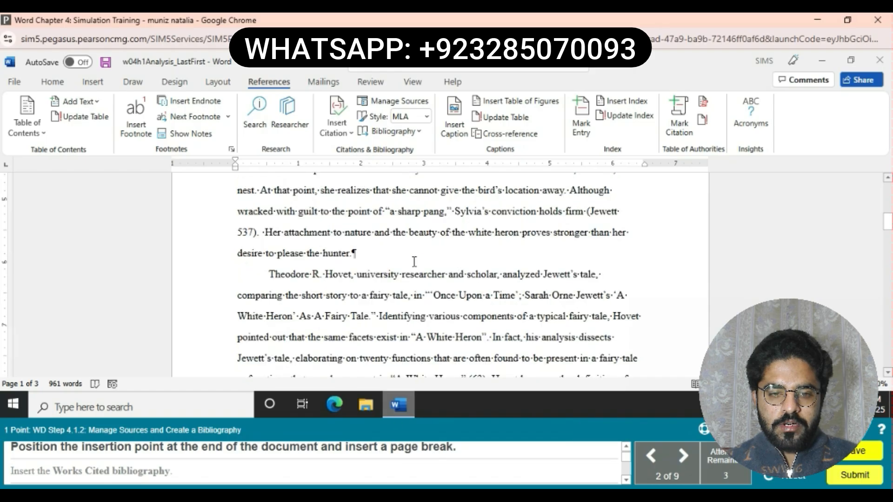
{"action": "scroll", "coordinate": [414, 263], "scroll_direction": "down", "scroll_amount": 15}
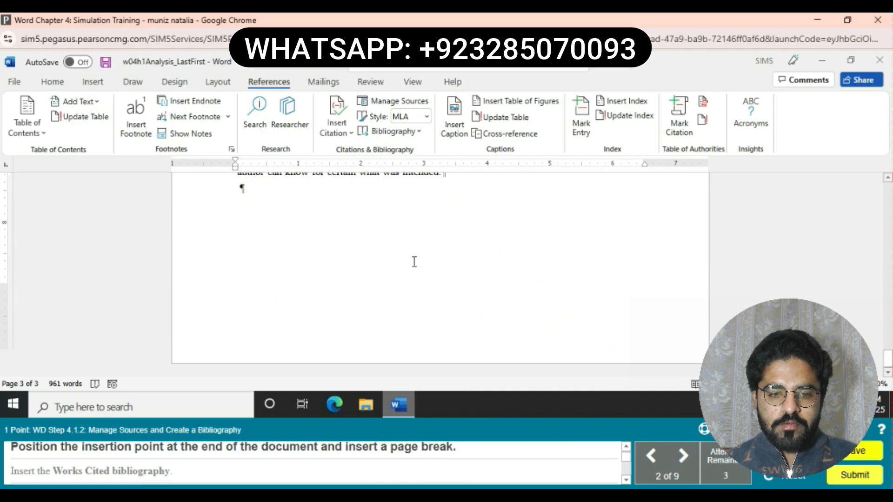
{"action": "left_click", "coordinate": [238, 190]}
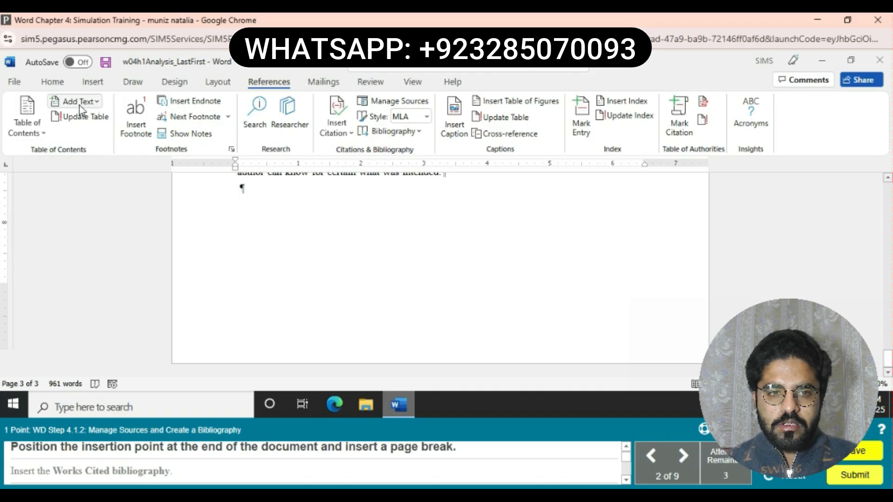
{"action": "left_click", "coordinate": [91, 85]}
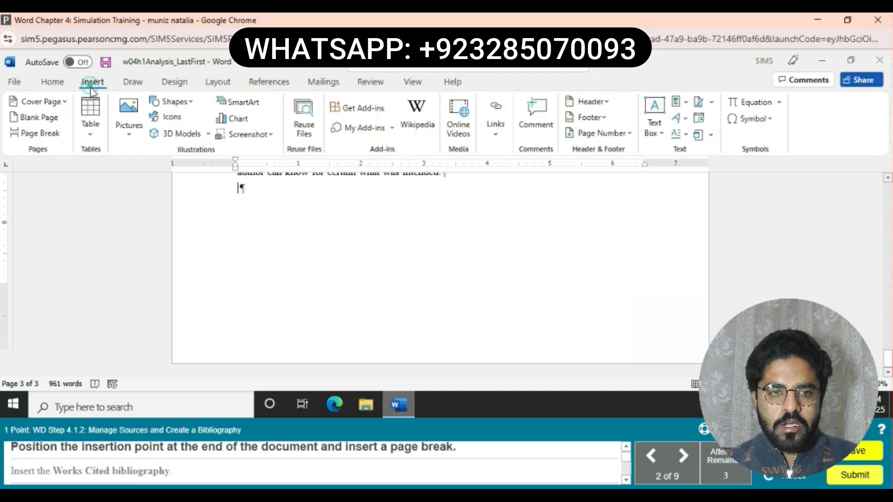
{"action": "left_click", "coordinate": [48, 136]}
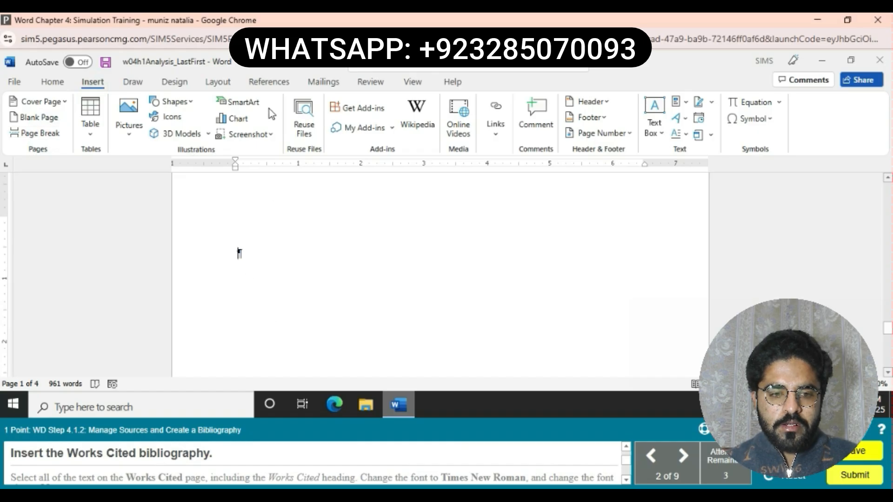
Insert the built-in Works Cited bibliography on the new last page
{"action": "left_click", "coordinate": [262, 86]}
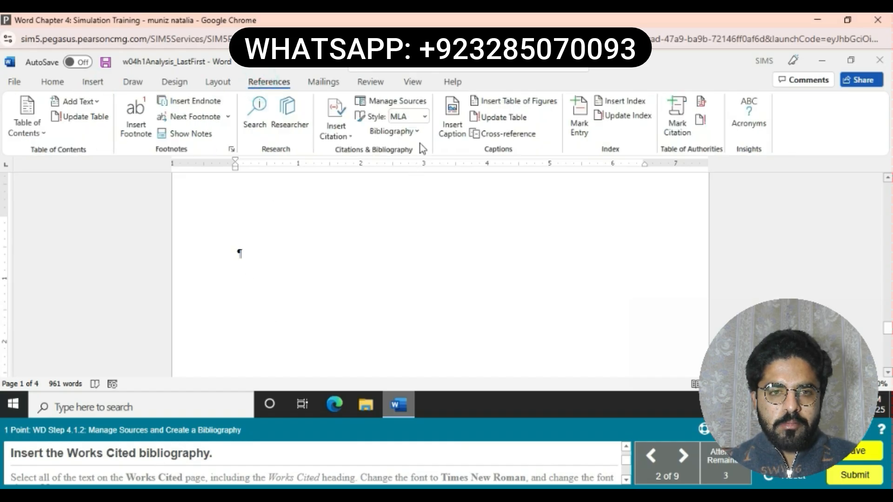
{"action": "left_click", "coordinate": [420, 132]}
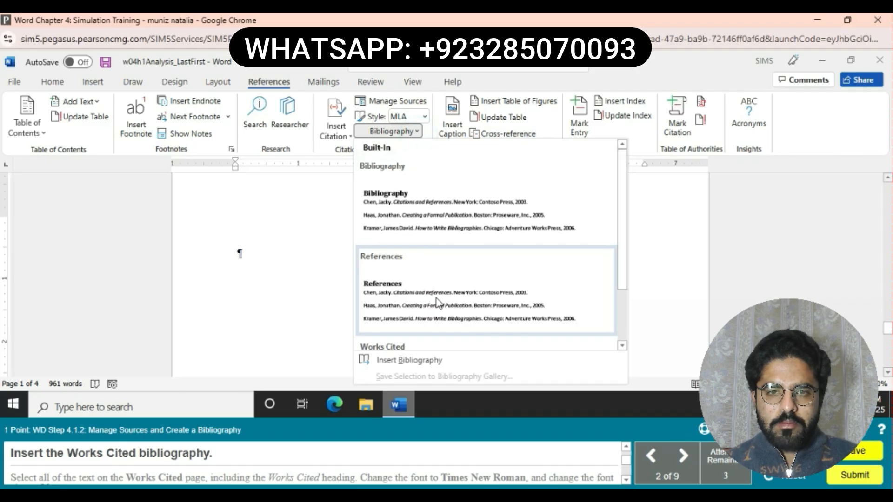
{"action": "left_click", "coordinate": [440, 349]}
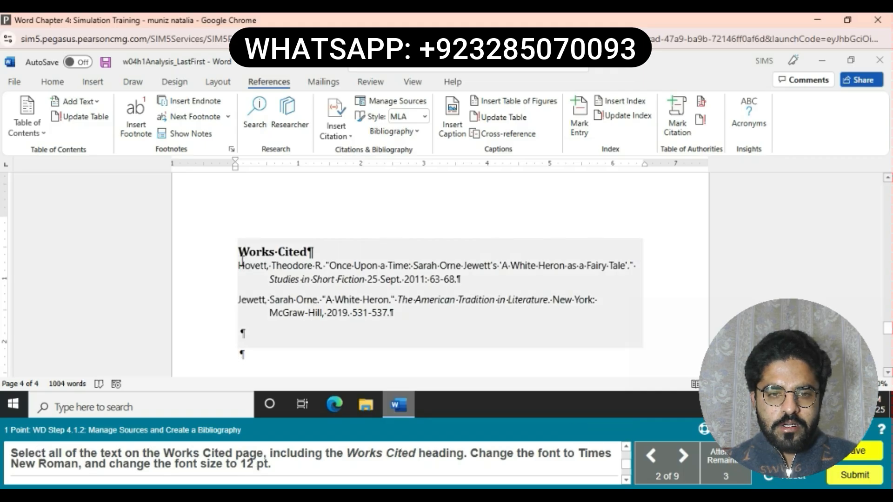
Format all text on the Works Cited page, including the heading, as 12 pt Times New Roman
{"action": "left_click_drag", "start_coordinate": [240, 256], "coordinate": [348, 302]}
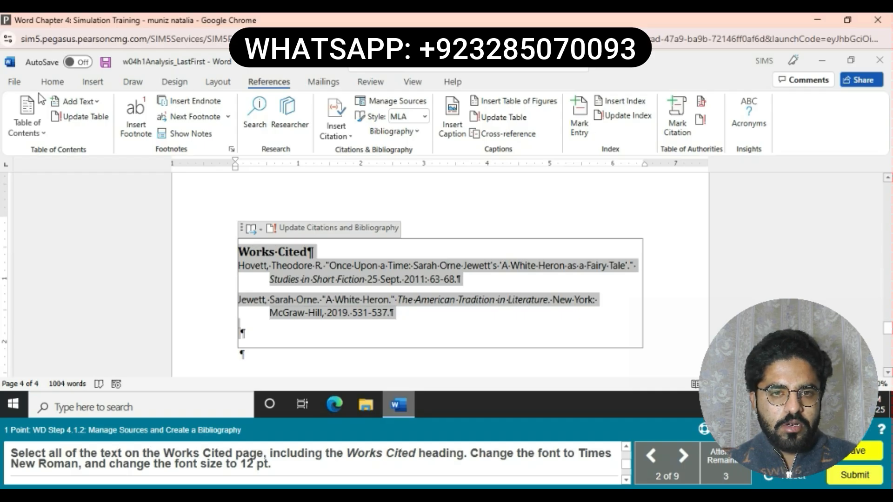
{"action": "left_click", "coordinate": [51, 82]}
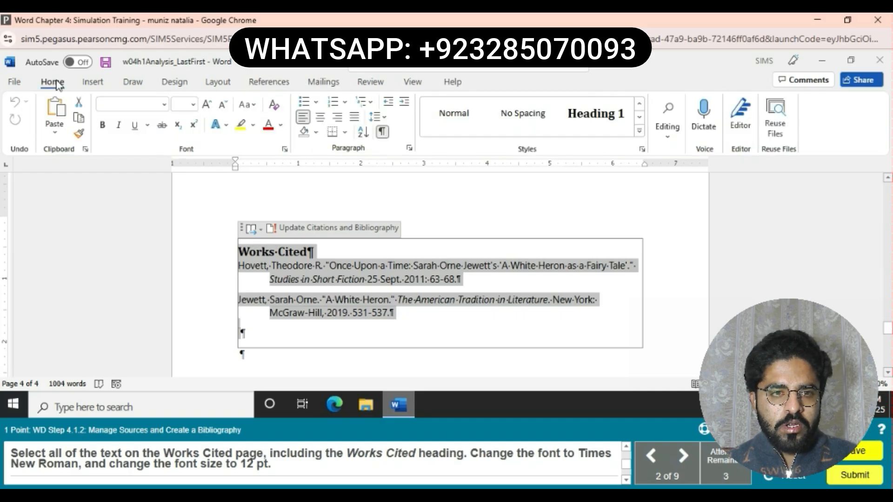
{"action": "left_click", "coordinate": [164, 105]}
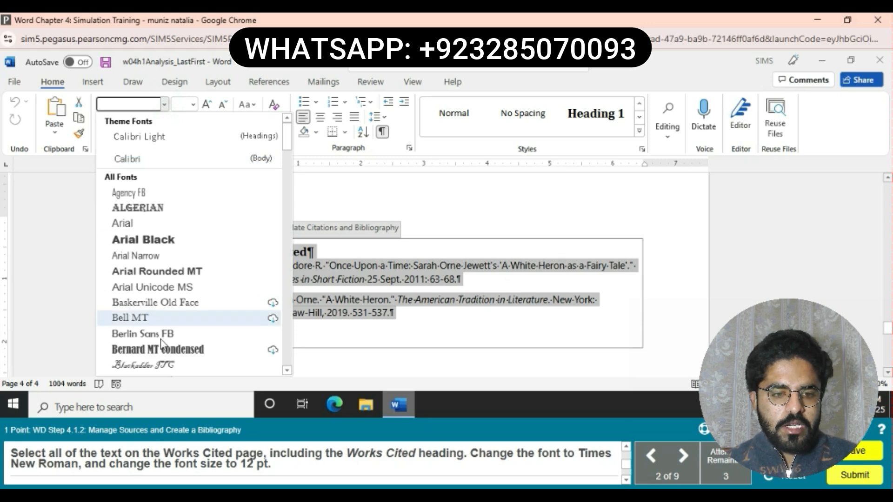
{"action": "scroll", "coordinate": [161, 344], "scroll_direction": "down", "scroll_amount": 20}
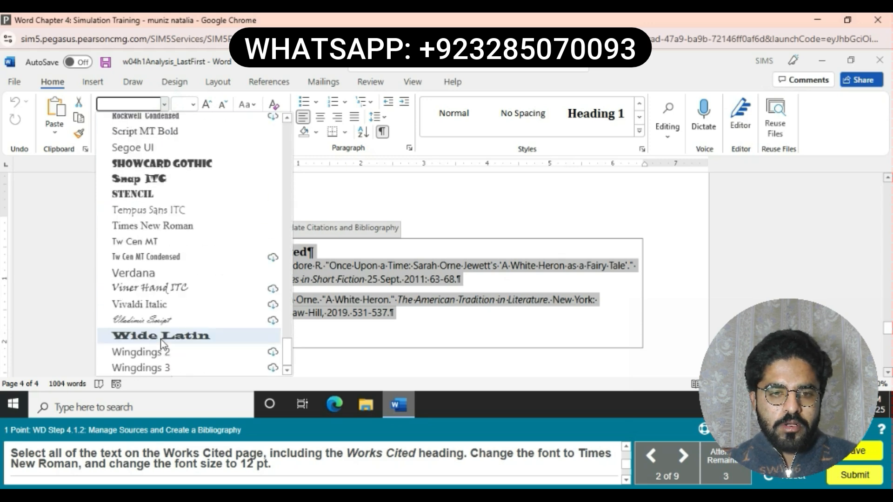
{"action": "left_click", "coordinate": [161, 229]}
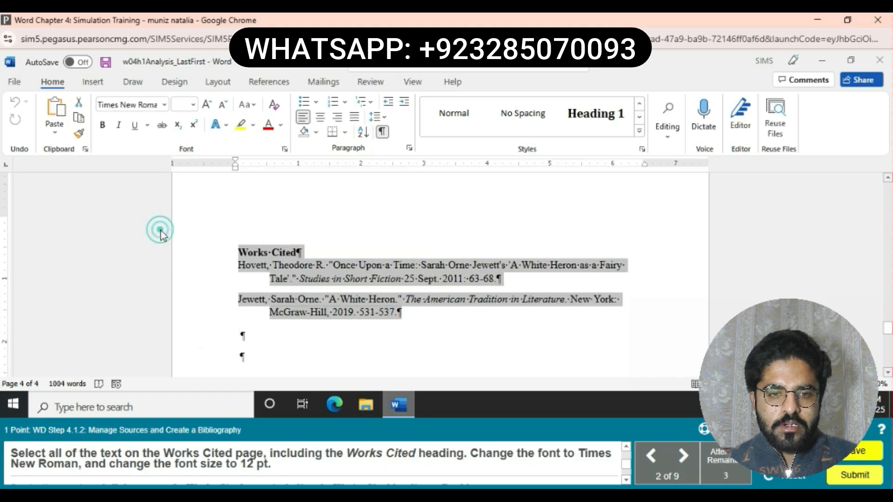
{"action": "left_click", "coordinate": [194, 105]}
{"action": "left_click", "coordinate": [186, 187]}
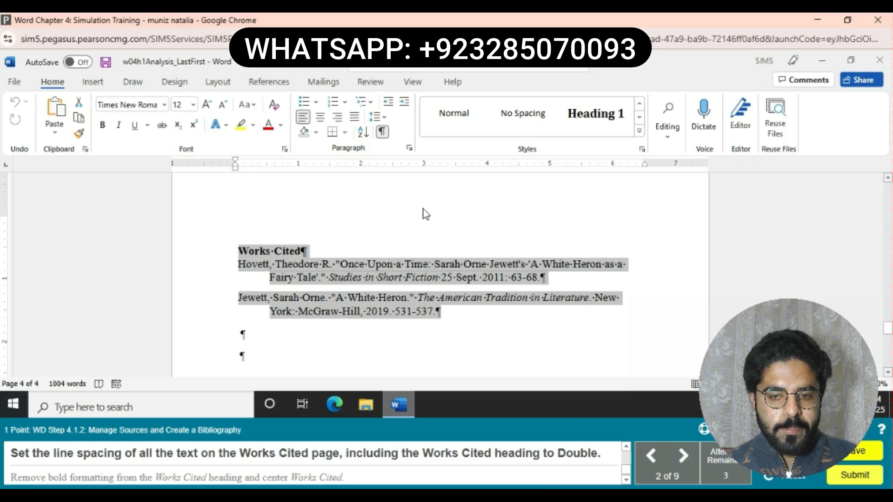
Set the line spacing of the heading and all entries on the Works Cited page to Double
{"action": "left_click", "coordinate": [409, 149]}
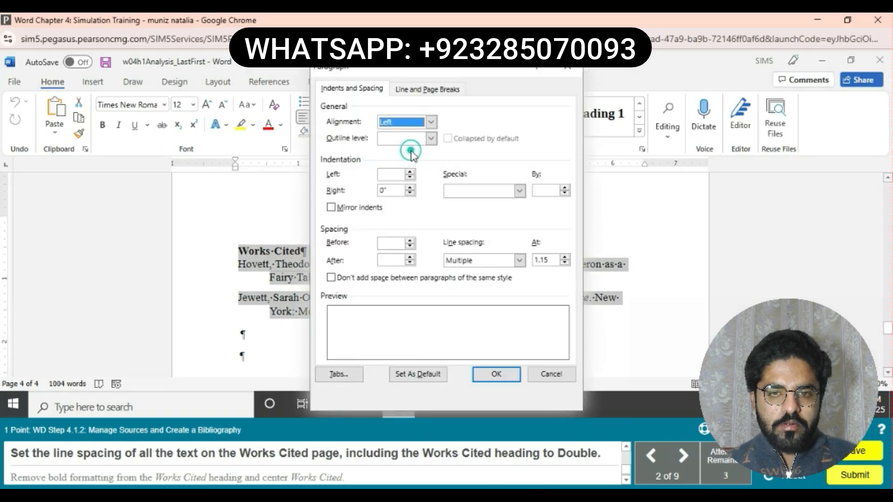
{"action": "left_click", "coordinate": [517, 261]}
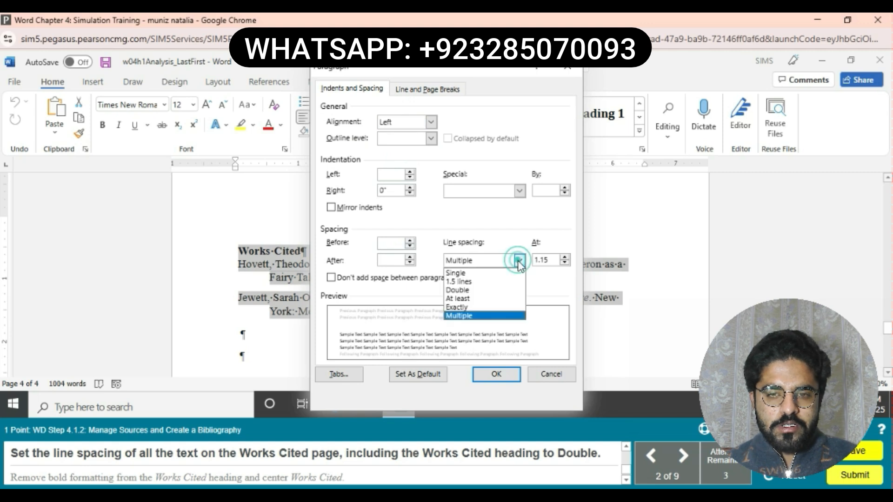
{"action": "left_click", "coordinate": [484, 291]}
{"action": "left_click", "coordinate": [496, 375]}
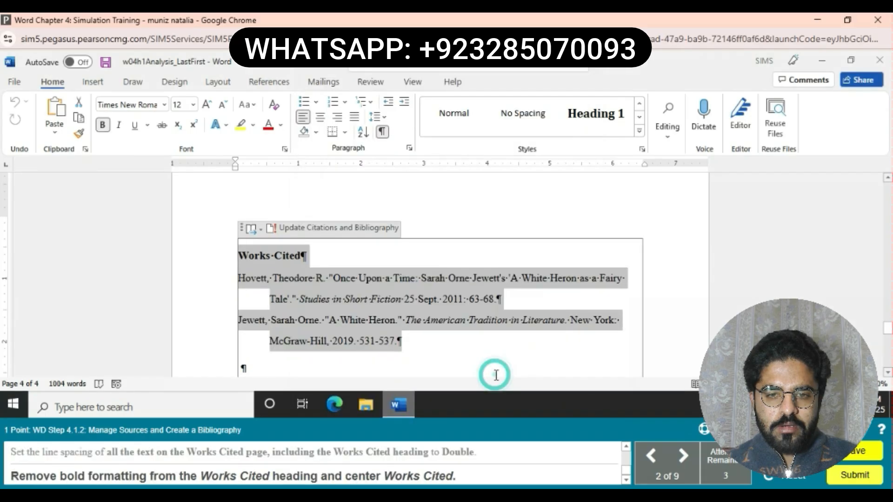
{"action": "left_click", "coordinate": [496, 374]}
Remove the bold formatting from the Works Cited heading and center it
{"action": "left_click_drag", "start_coordinate": [496, 376], "coordinate": [300, 314]}
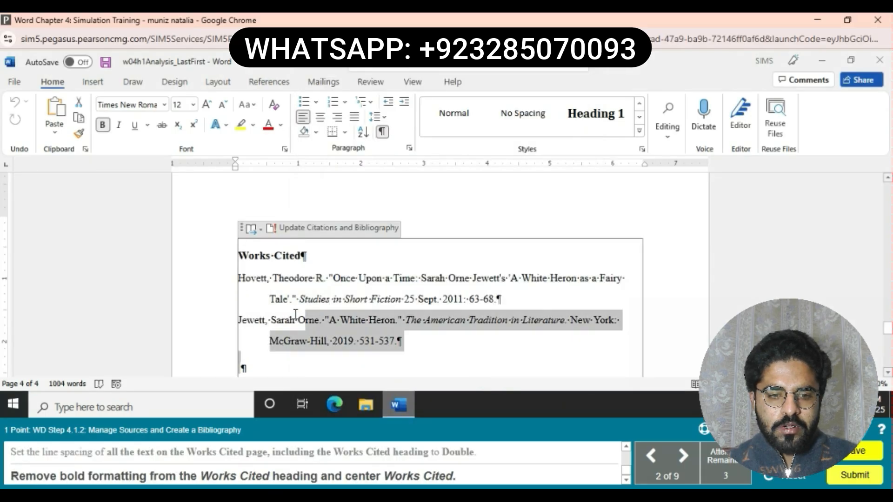
{"action": "left_click", "coordinate": [283, 347]}
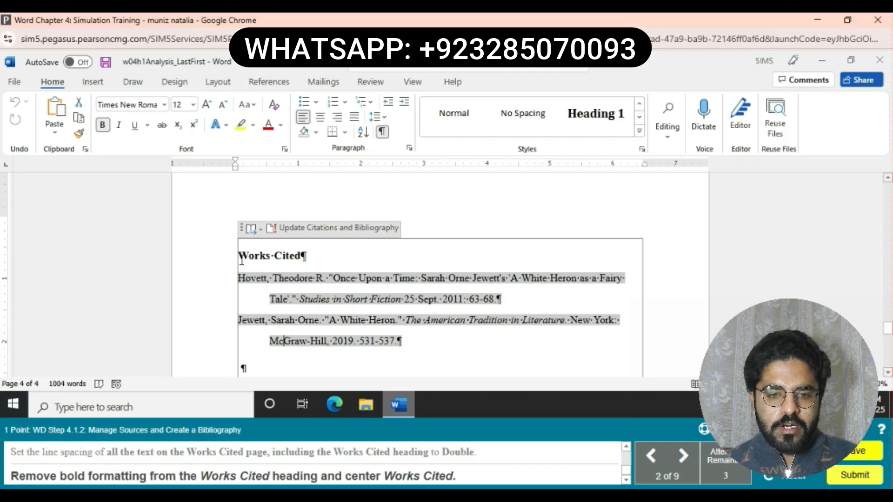
{"action": "left_click_drag", "start_coordinate": [238, 258], "coordinate": [308, 257]}
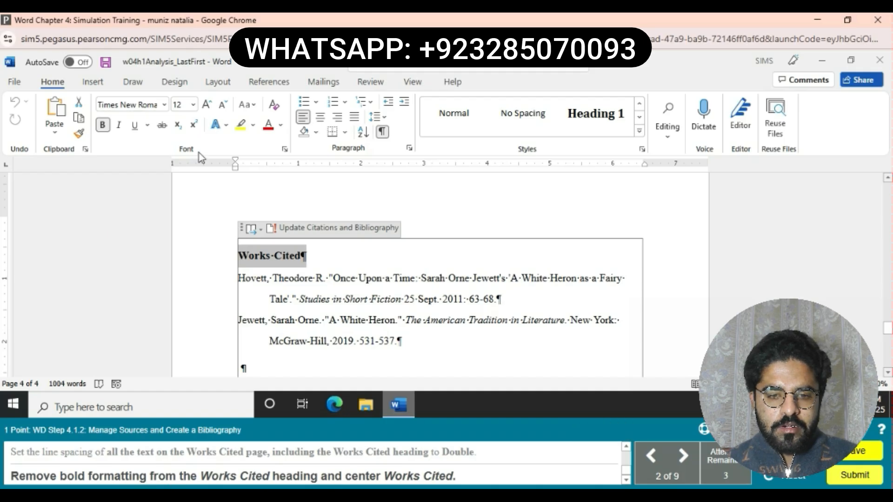
{"action": "left_click", "coordinate": [103, 125]}
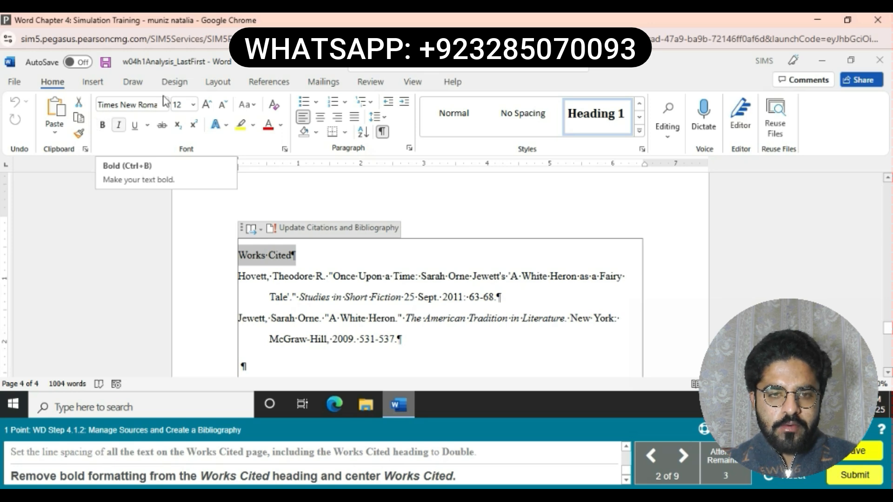
{"action": "left_click", "coordinate": [317, 122]}
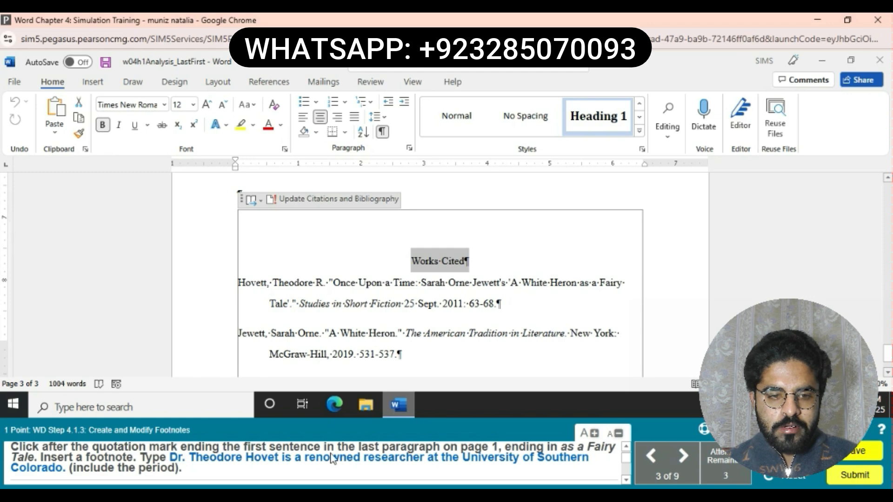
Try to insert a footnote after the quotation mark ending "course of action" in the last paragraph on page 1
{"action": "scroll", "coordinate": [469, 320], "scroll_direction": "up", "scroll_amount": 5}
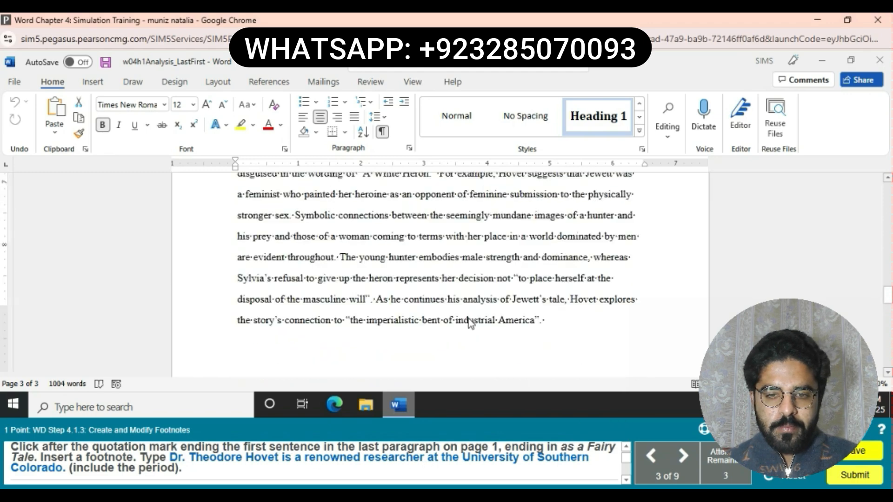
{"action": "scroll", "coordinate": [468, 319], "scroll_direction": "up", "scroll_amount": 20}
{"action": "scroll", "coordinate": [469, 319], "scroll_direction": "down", "scroll_amount": 8}
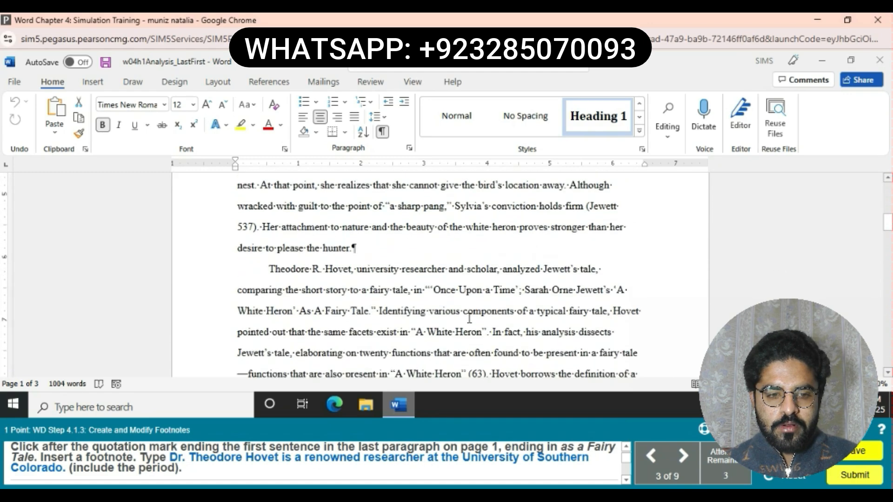
{"action": "scroll", "coordinate": [468, 319], "scroll_direction": "down", "scroll_amount": 3}
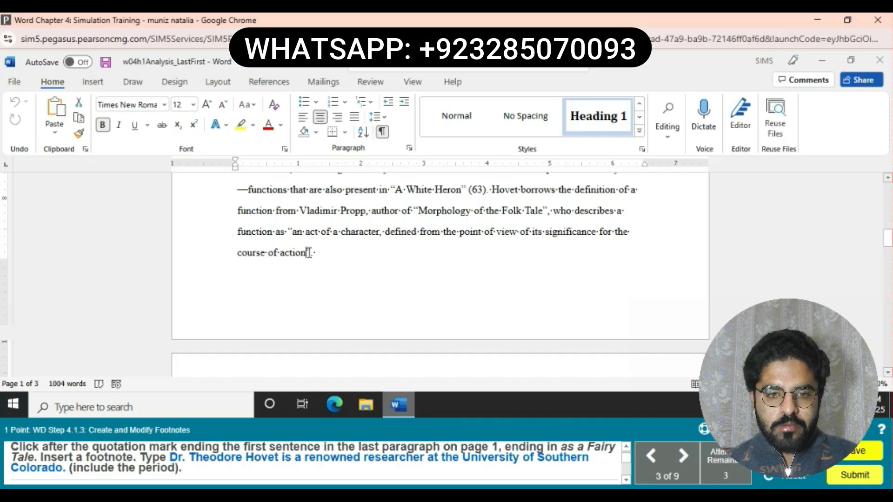
{"action": "left_click", "coordinate": [308, 252]}
{"action": "left_click", "coordinate": [311, 253]}
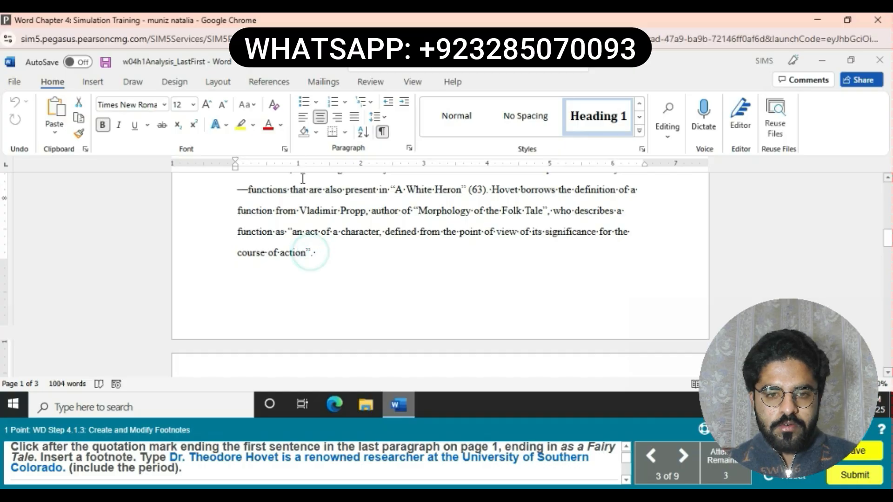
{"action": "left_click", "coordinate": [269, 82]}
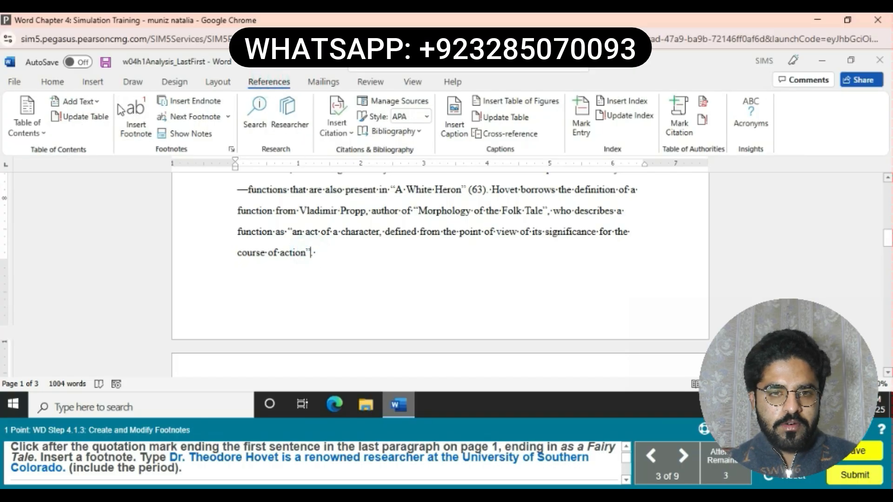
{"action": "left_click", "coordinate": [135, 109]}
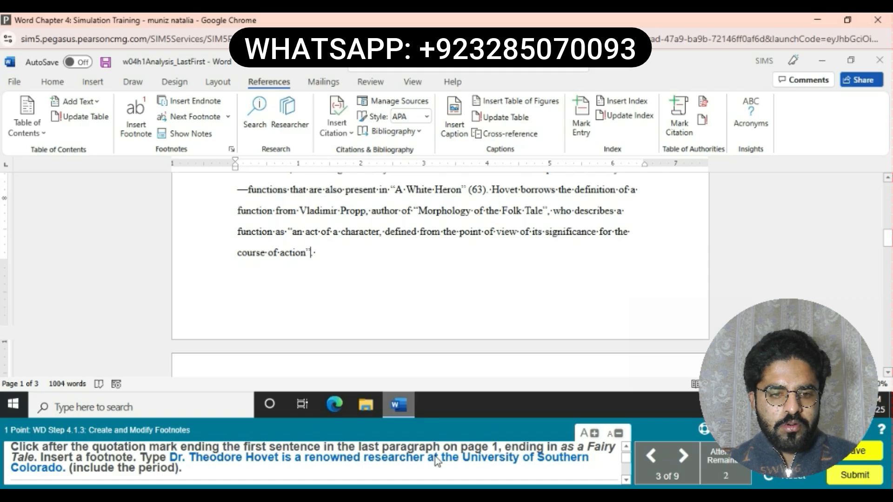
Insert a footnote after the quotation mark following "As A Fairy Tale." in the last paragraph on page 1
{"action": "scroll", "coordinate": [467, 358], "scroll_direction": "up", "scroll_amount": 3}
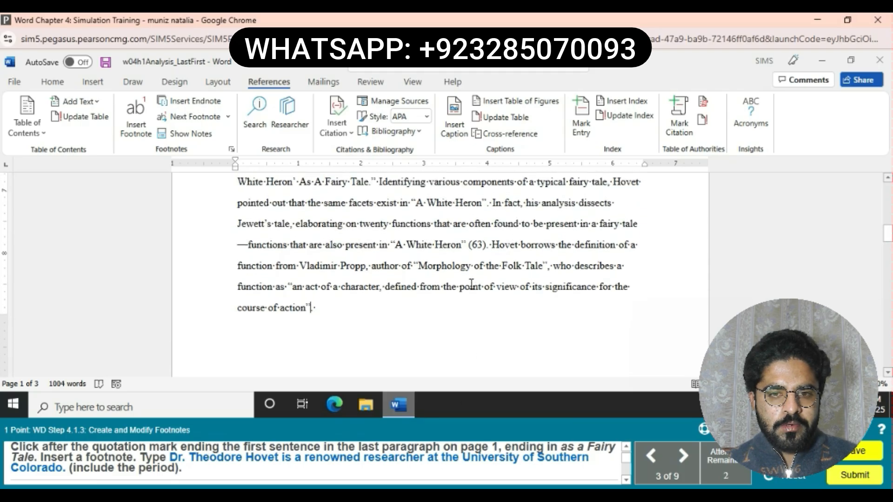
{"action": "scroll", "coordinate": [472, 289], "scroll_direction": "up", "scroll_amount": 1}
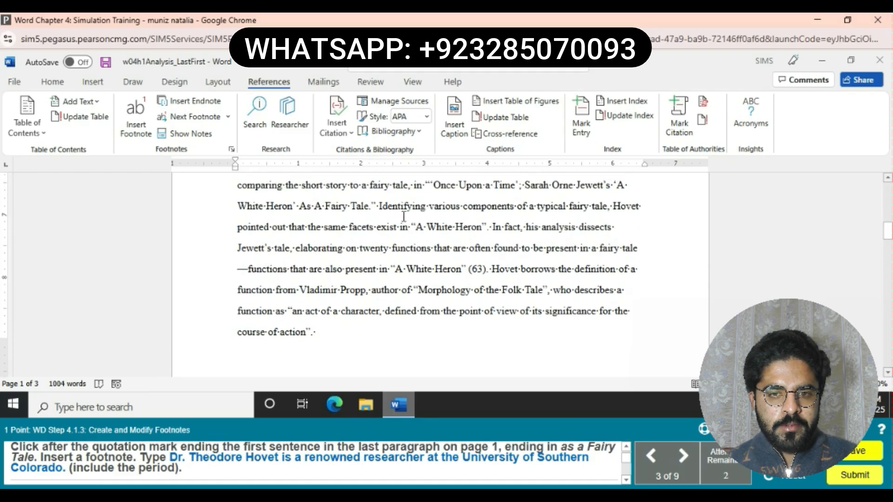
{"action": "left_click", "coordinate": [377, 206]}
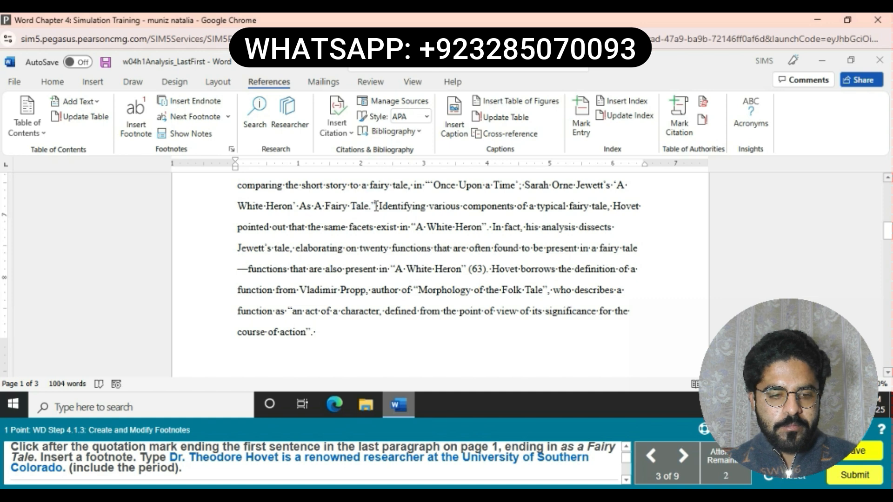
{"action": "left_click", "coordinate": [144, 112]}
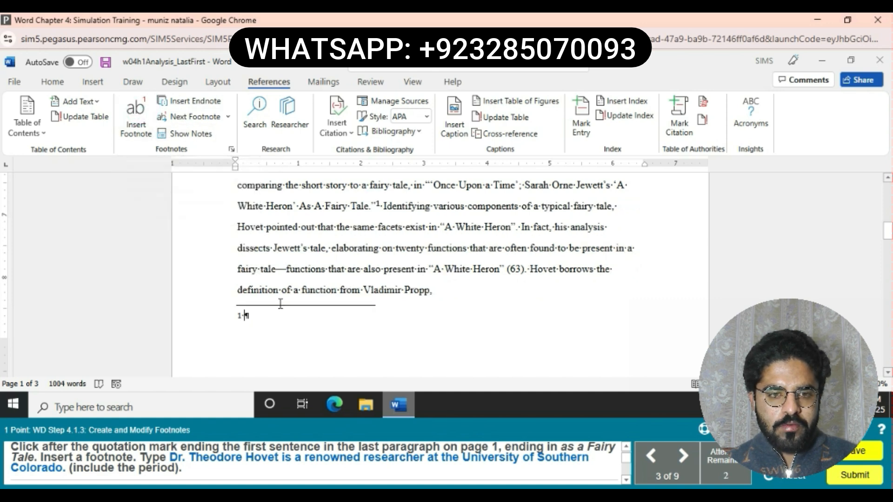
Write the footnote text as the scholar's title and full name followed by "is a renowned researcher at the University of Southern Colorado."
{"action": "type", "text": "Dr"}
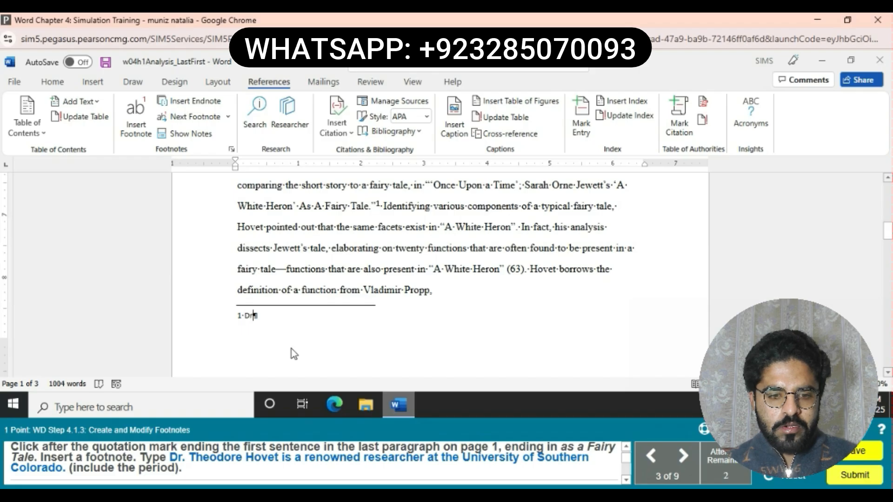
{"action": "type", "text": ". Th"}
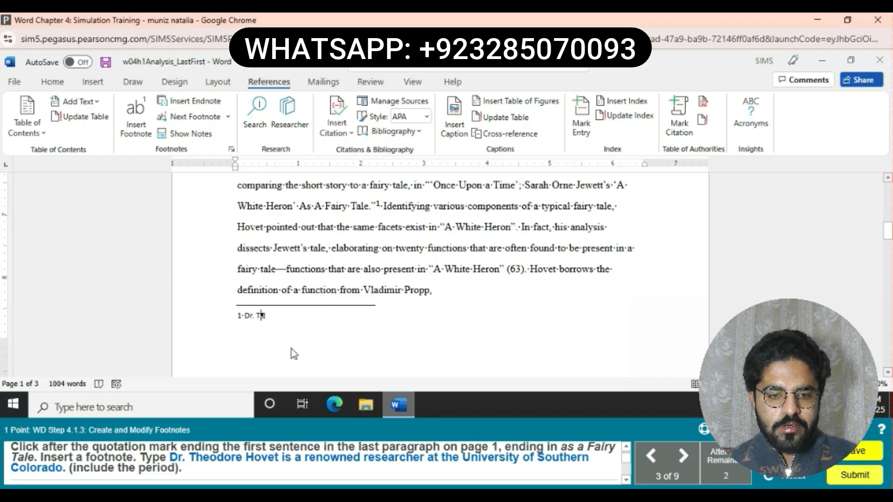
{"action": "type", "text": "eodor"}
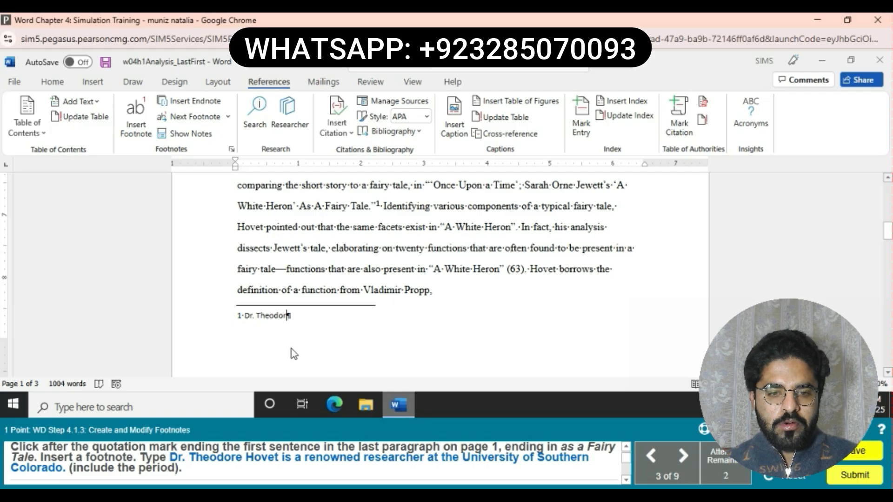
{"action": "type", "text": "e Ho"}
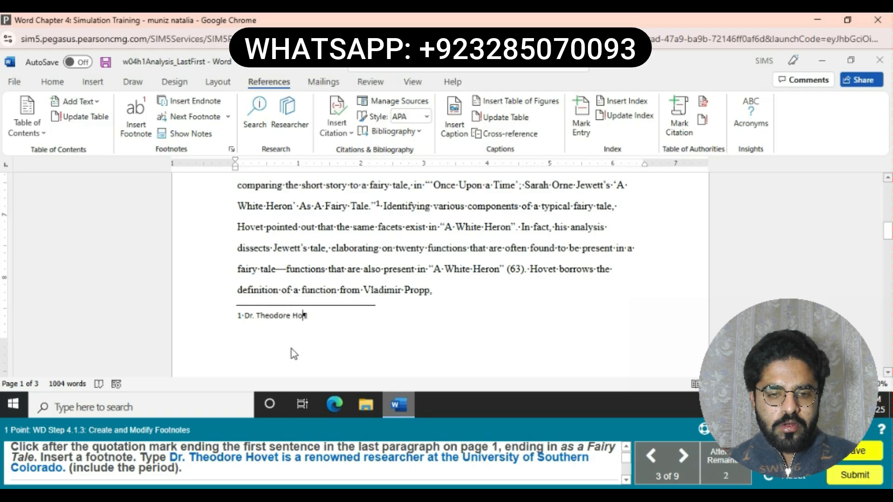
{"action": "type", "text": "ve"}
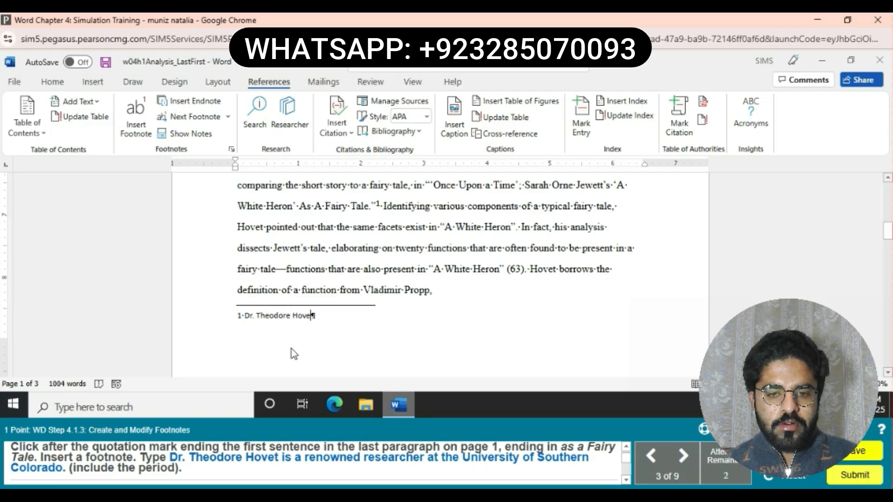
{"action": "type", "text": "t is a r"}
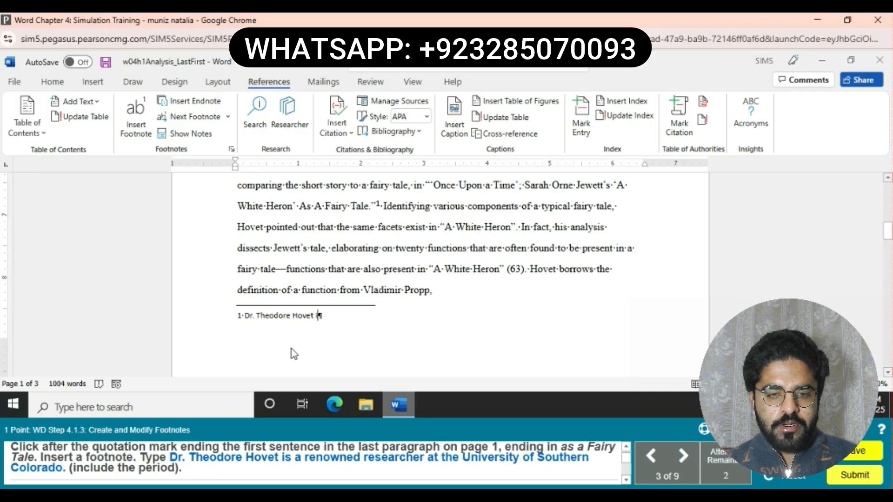
{"action": "type", "text": "eno"}
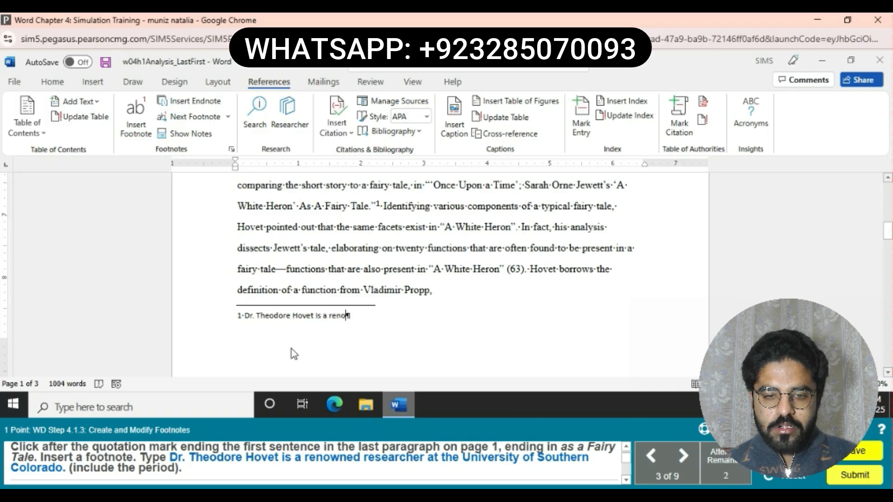
{"action": "type", "text": "wn"}
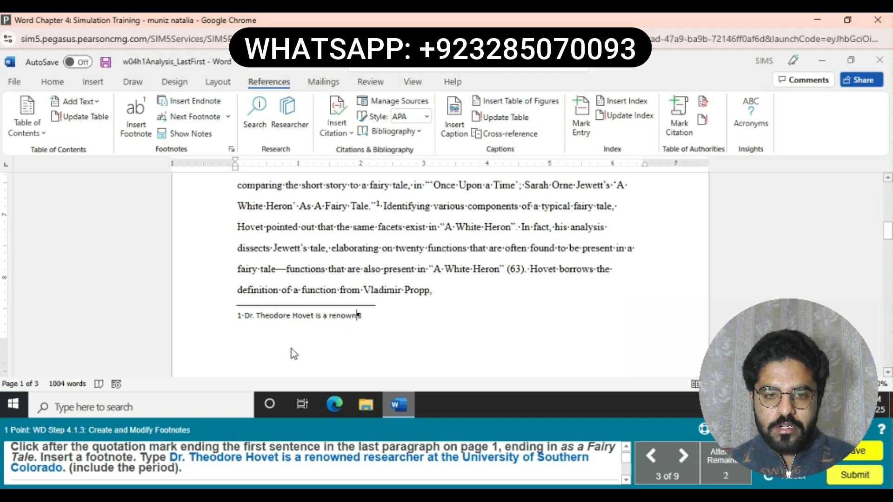
{"action": "type", "text": "ed resear"}
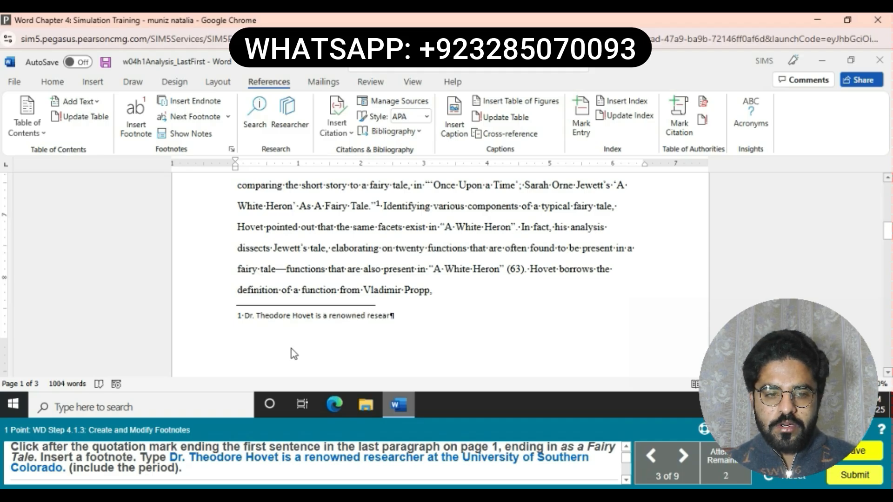
{"action": "type", "text": "cher"}
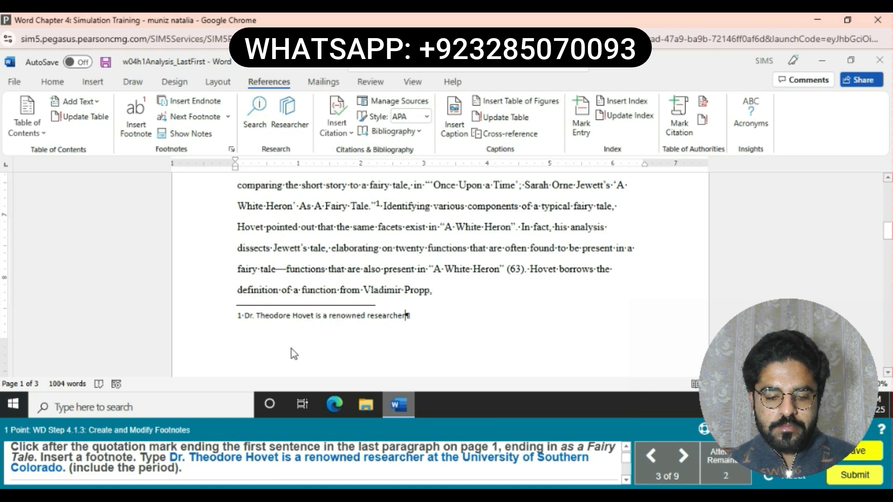
{"action": "type", "text": "at th"}
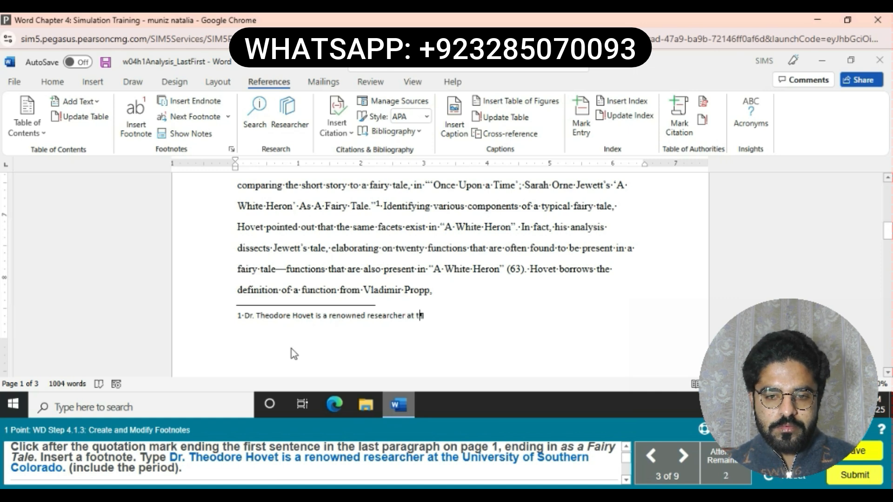
{"action": "type", "text": "e Un"}
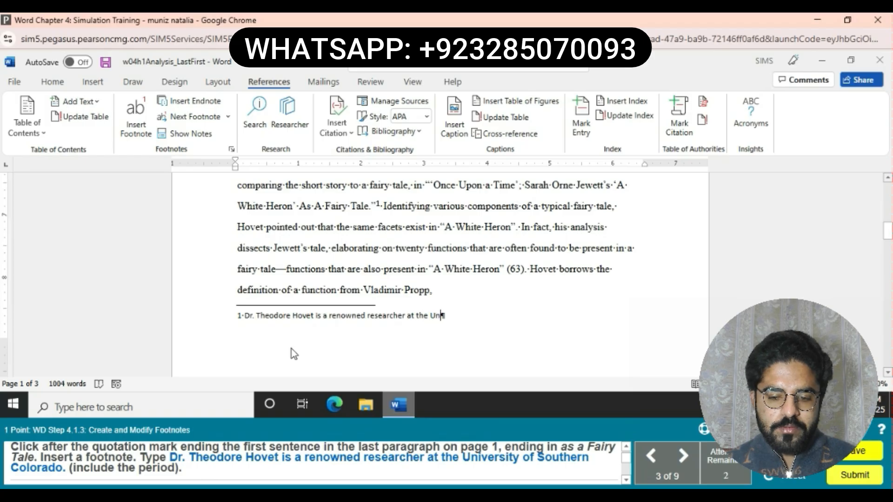
{"action": "type", "text": "i"}
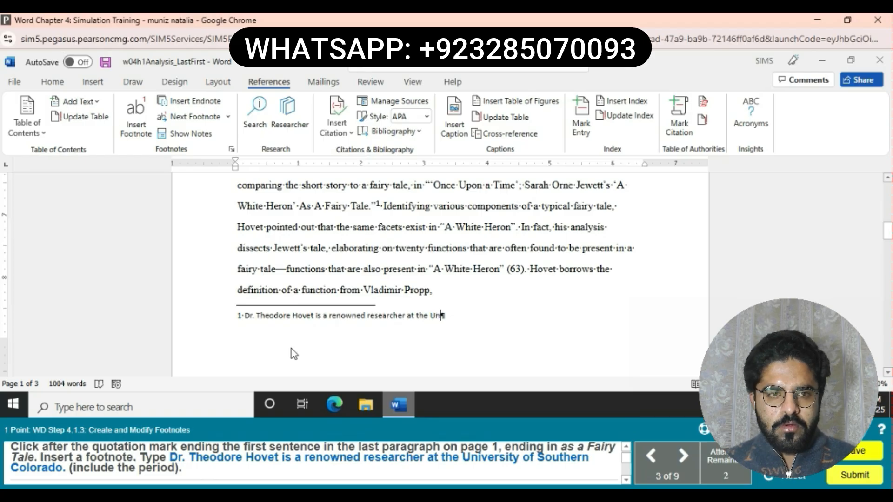
{"action": "type", "text": "ver"}
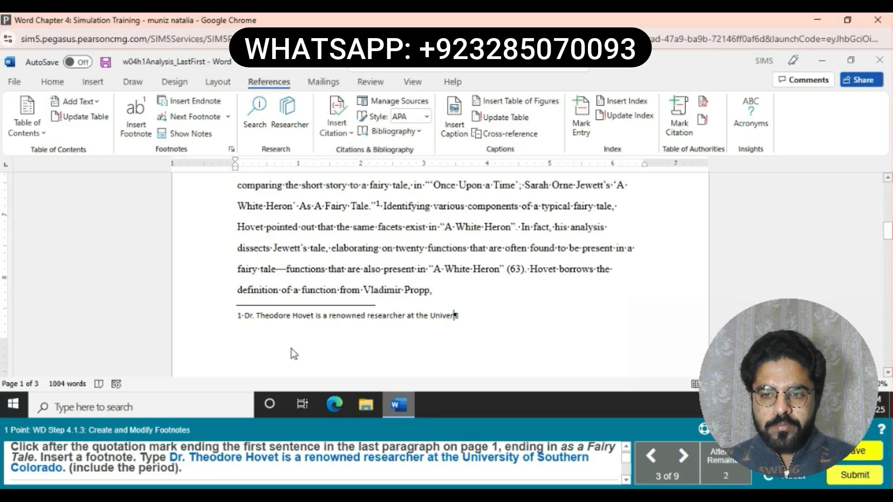
{"action": "type", "text": "sity"}
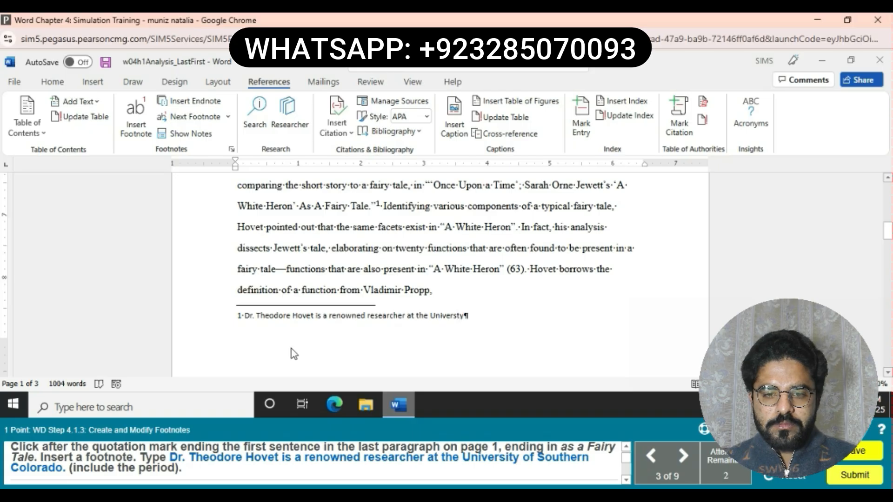
{"action": "key", "text": "BackSpace"}
{"action": "key", "text": "BackSpace"}
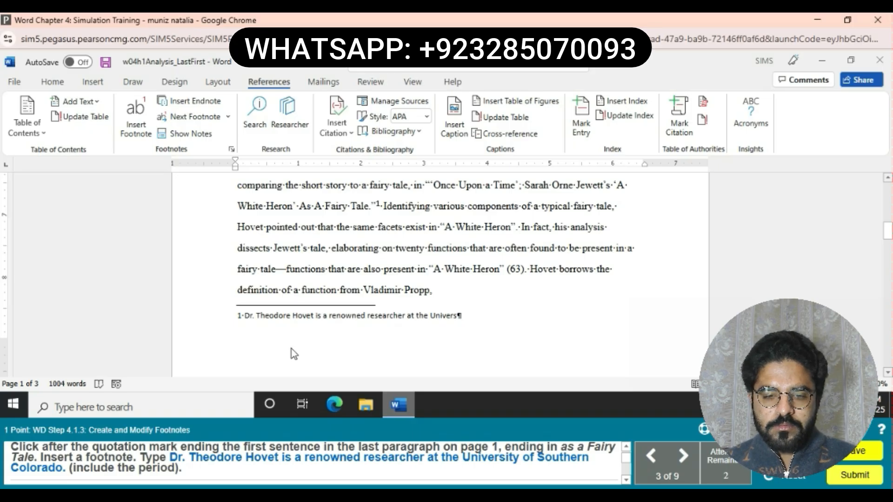
{"action": "type", "text": "ity "}
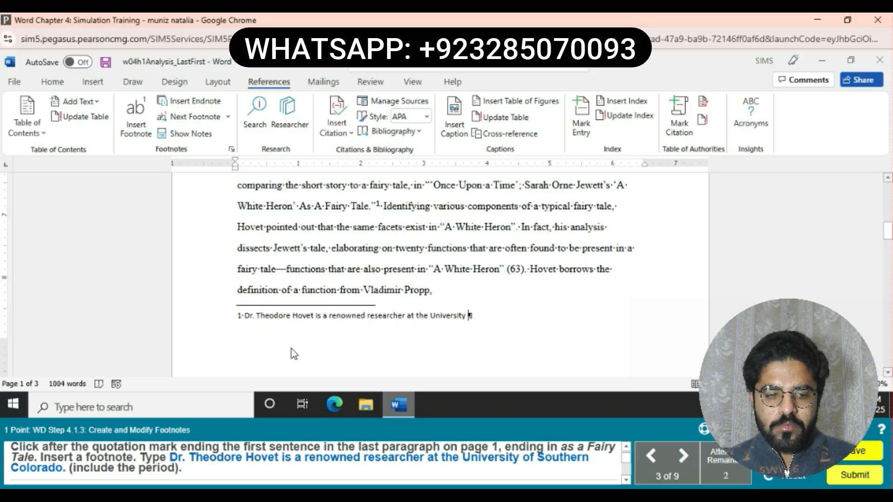
{"action": "type", "text": "of S"}
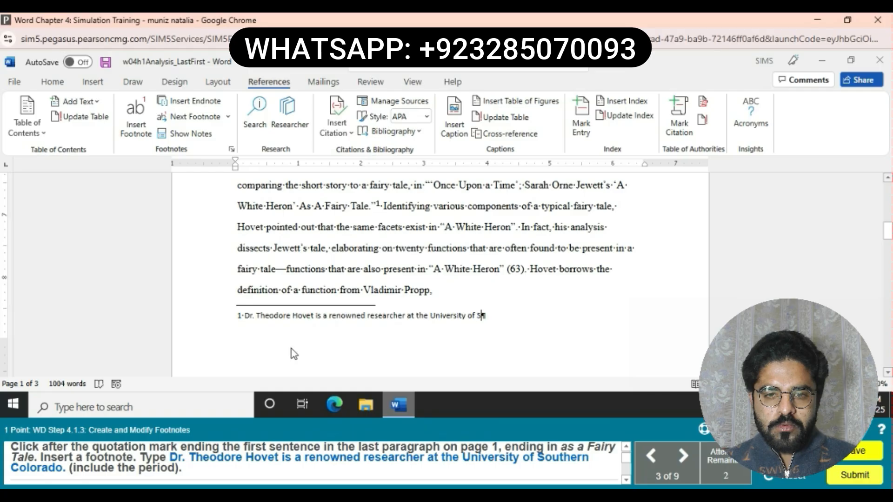
{"action": "type", "text": "out"}
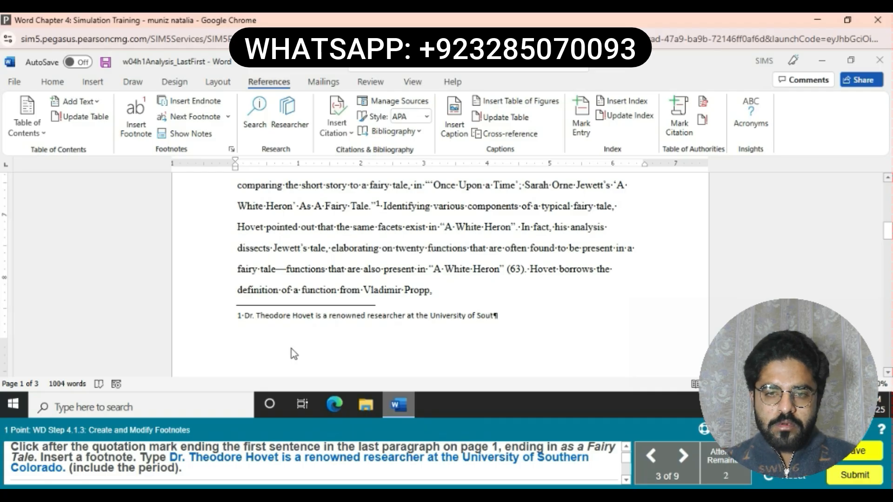
{"action": "type", "text": "hern"}
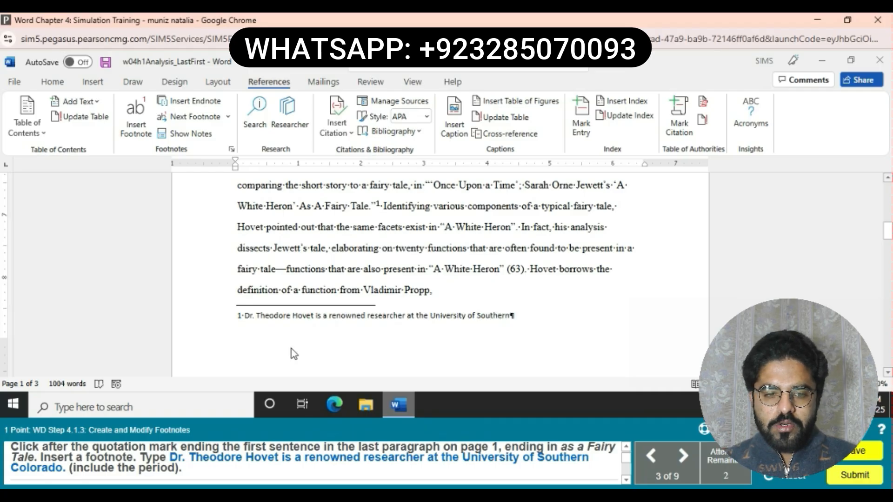
{"action": "type", "text": " Co"}
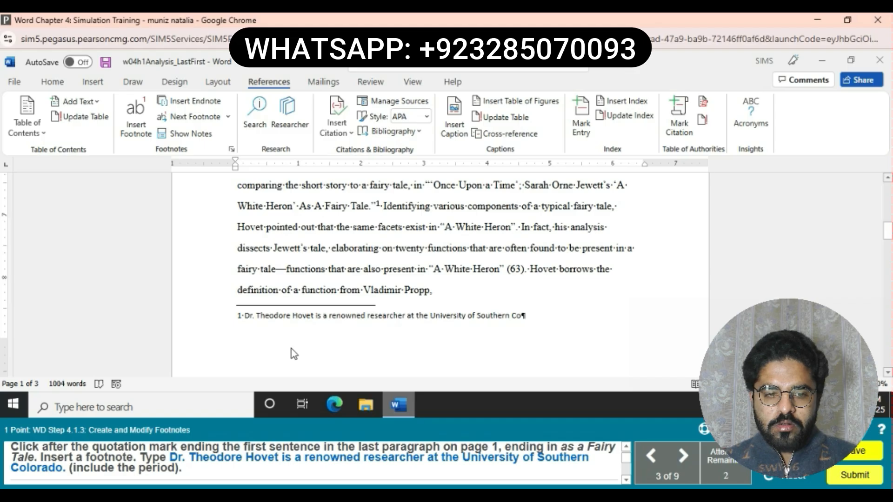
{"action": "type", "text": "lora"}
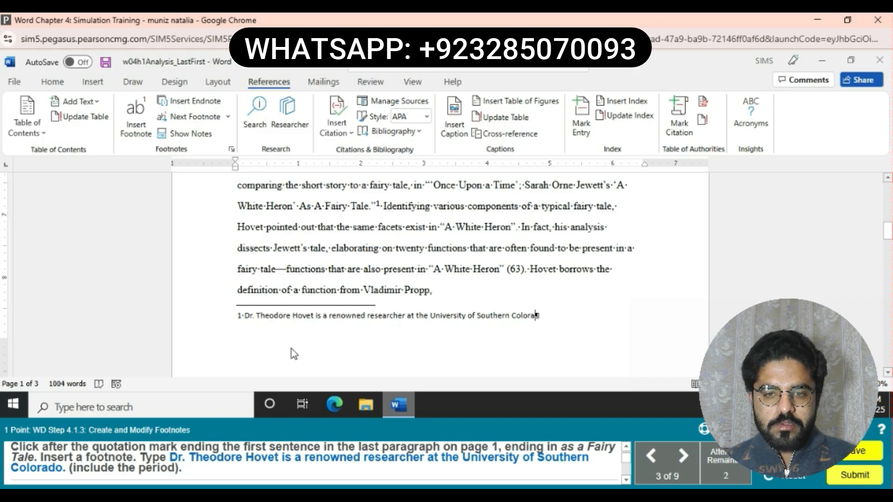
{"action": "type", "text": "do."}
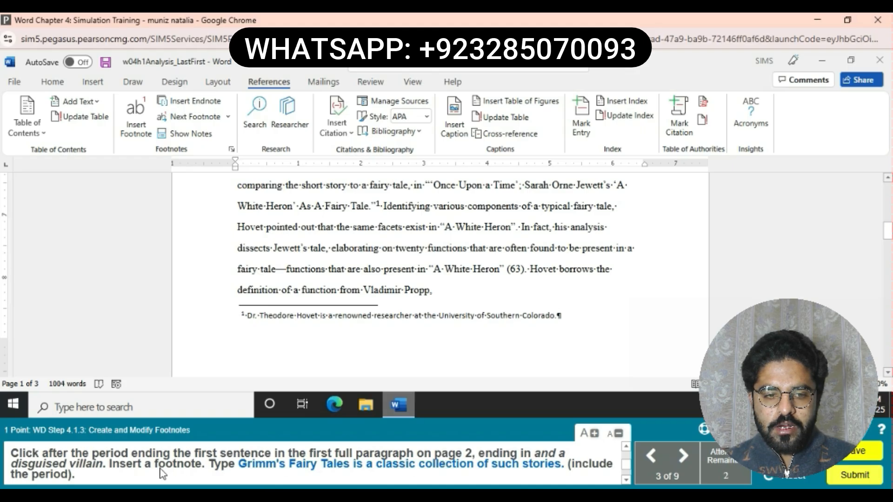
Insert a footnote after the period ending "and a disguised villain" in the first full paragraph on page 2
{"action": "scroll", "coordinate": [395, 297], "scroll_direction": "down", "scroll_amount": 2}
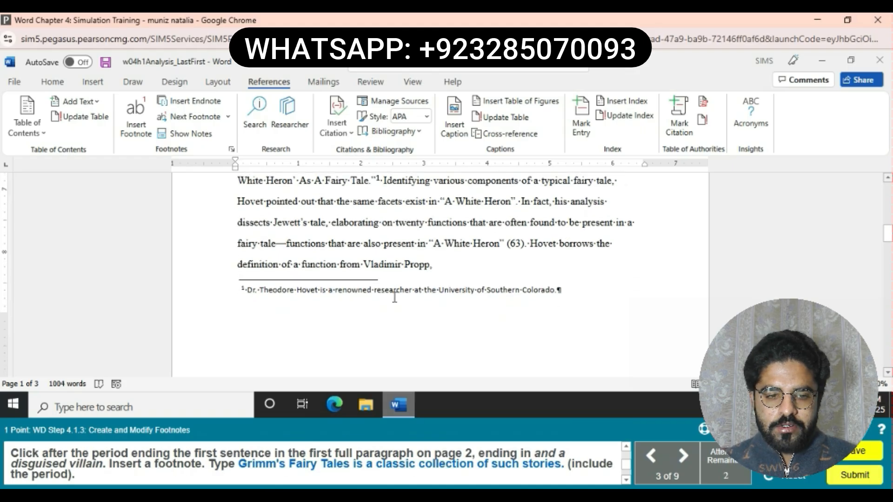
{"action": "scroll", "coordinate": [394, 298], "scroll_direction": "down", "scroll_amount": 7}
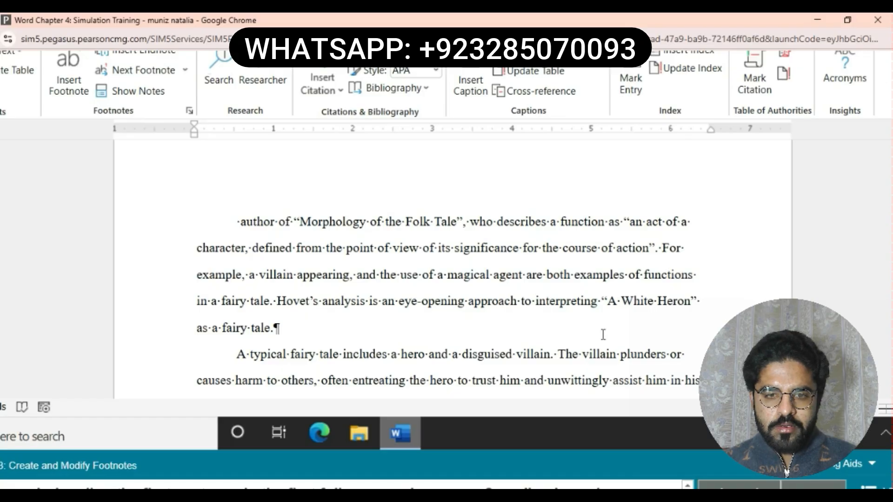
{"action": "left_click", "coordinate": [553, 355]}
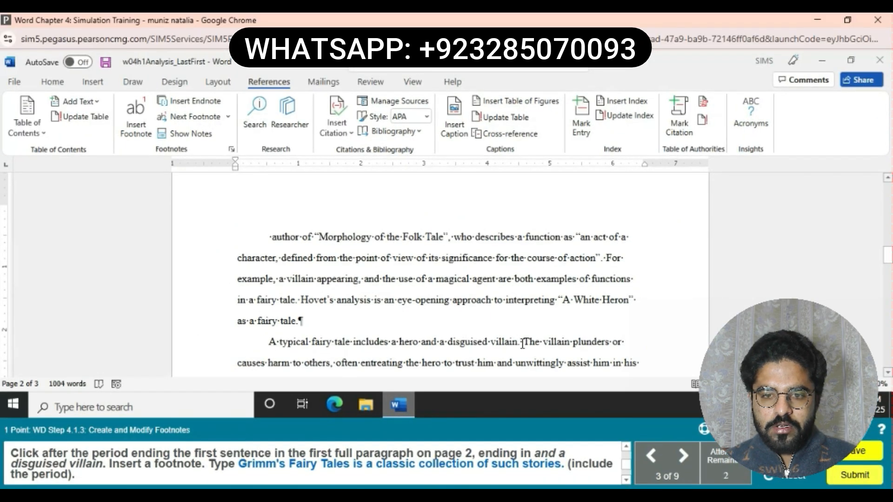
{"action": "left_click", "coordinate": [517, 343]}
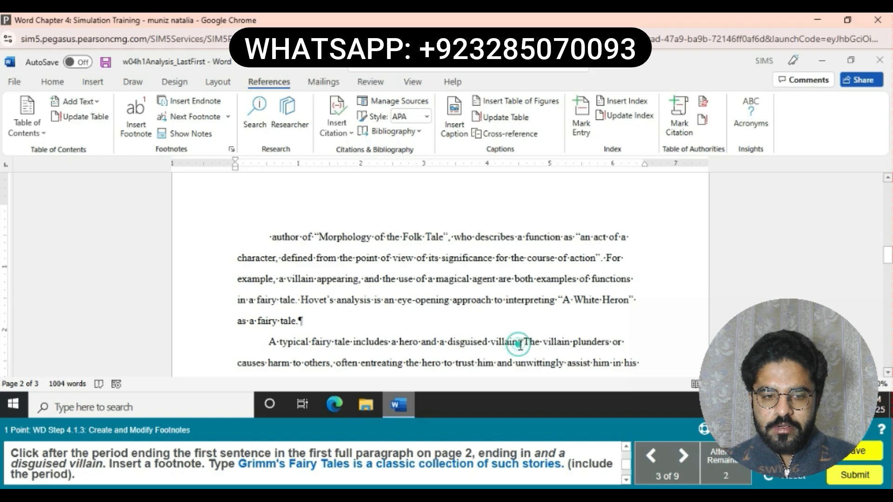
{"action": "left_click", "coordinate": [521, 343]}
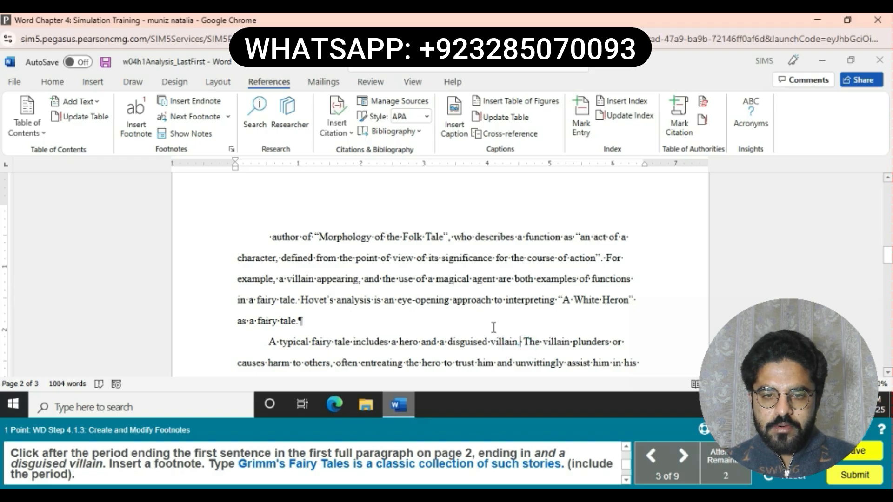
{"action": "left_click", "coordinate": [128, 123]}
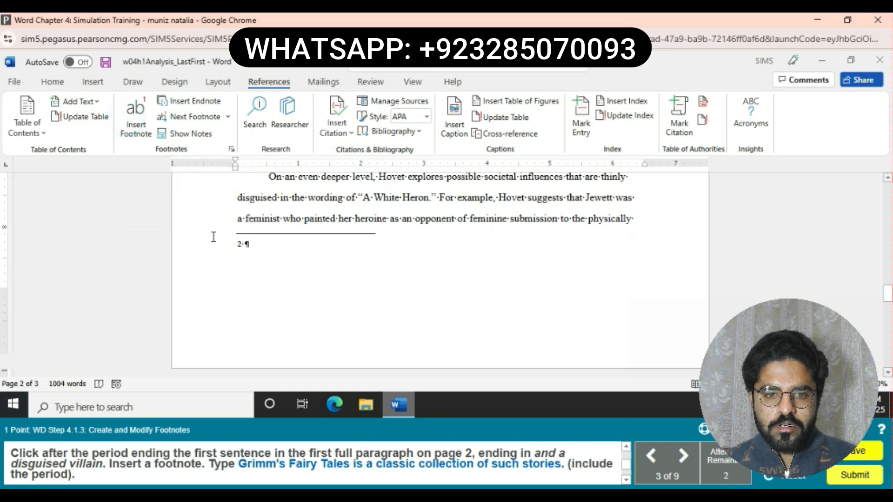
Write the new footnote's text as "Grimm's Fairy Tales is a classic collection of such stories.", correcting the spelling of "classic"
{"action": "type", "text": "Gr"}
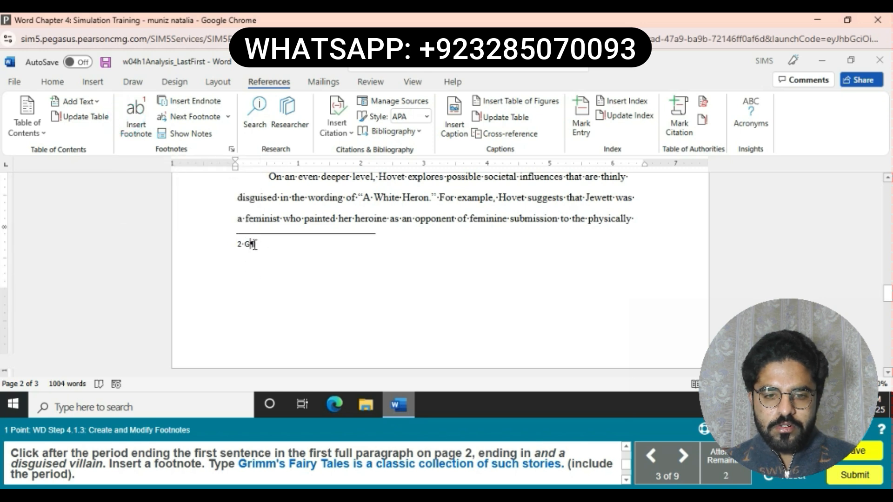
{"action": "type", "text": "imm"}
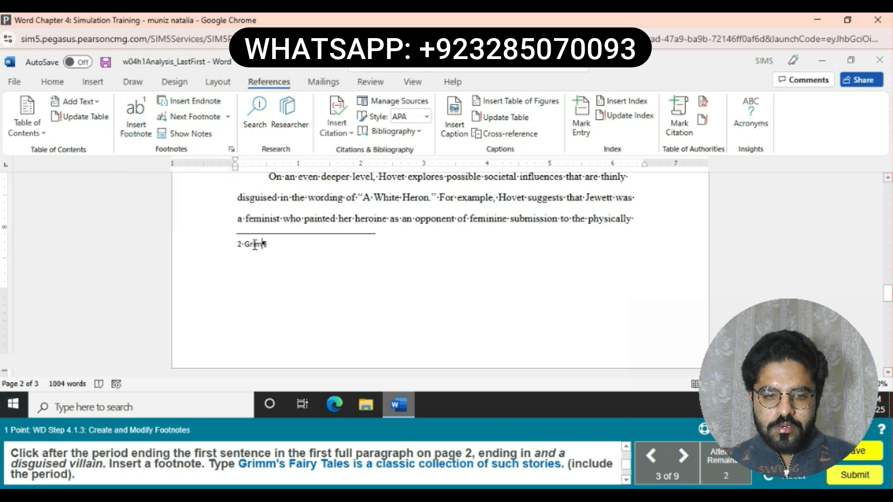
{"action": "type", "text": "m's"}
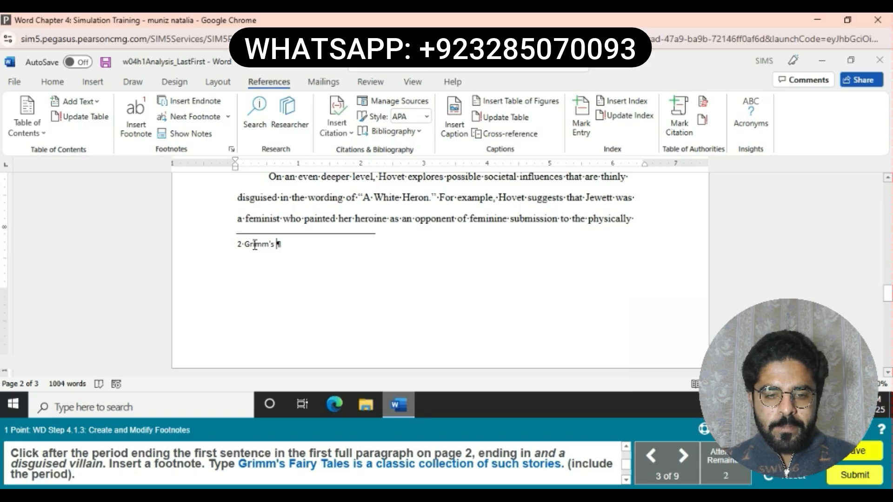
{"action": "type", "text": " Fairy"}
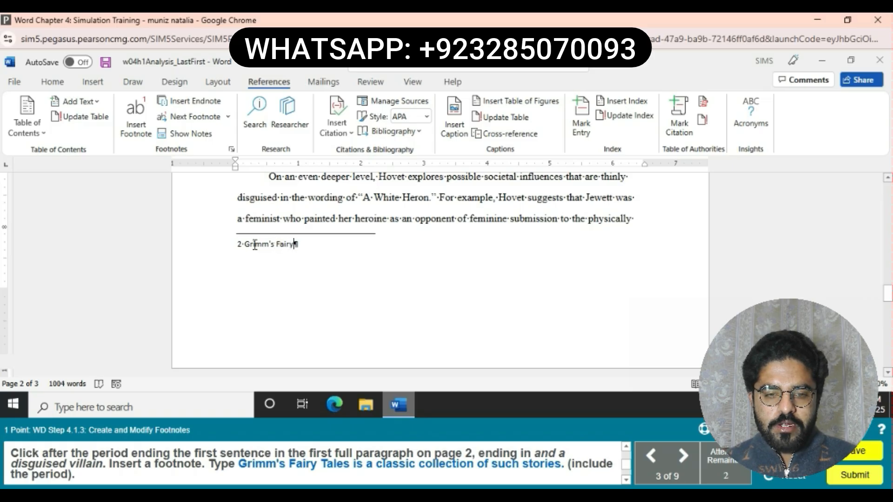
{"action": "type", "text": " Tales "}
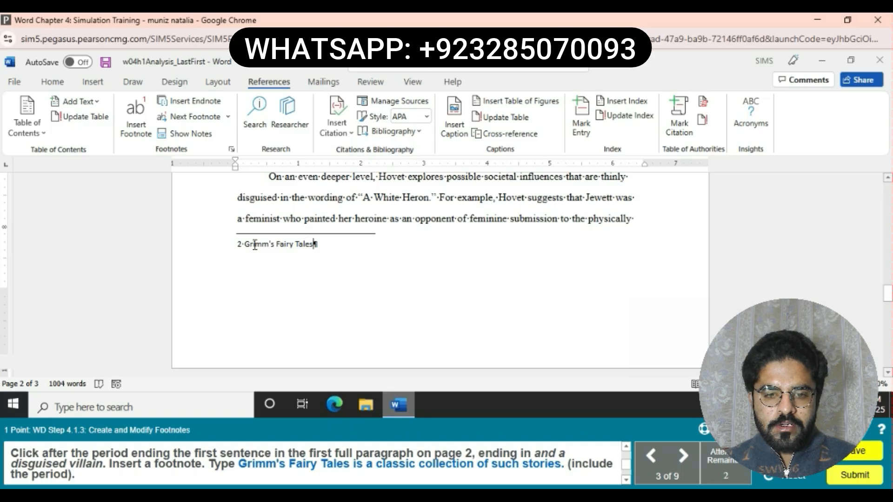
{"action": "type", "text": "s"}
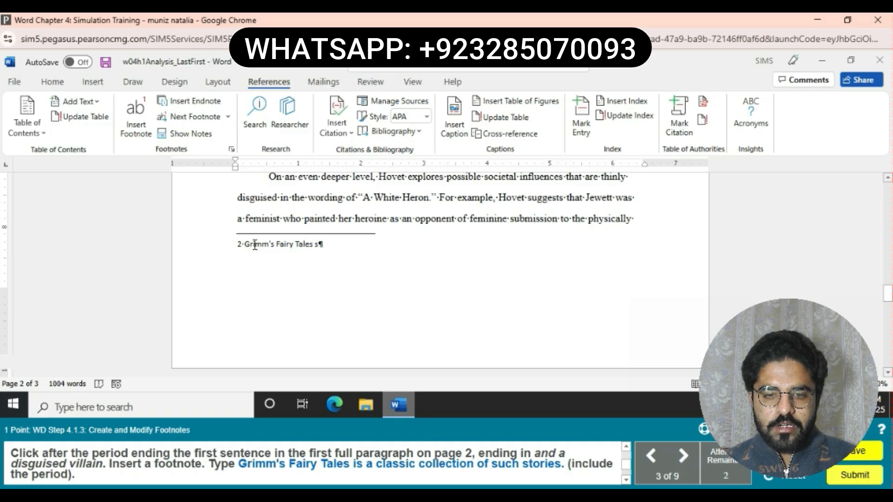
{"action": "key", "text": "BackSpace"}
{"action": "type", "text": "is "}
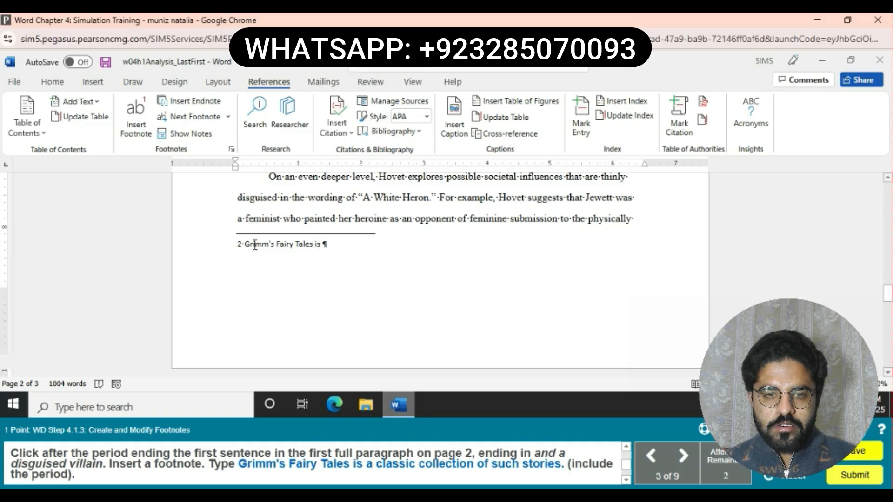
{"action": "type", "text": "a clas"}
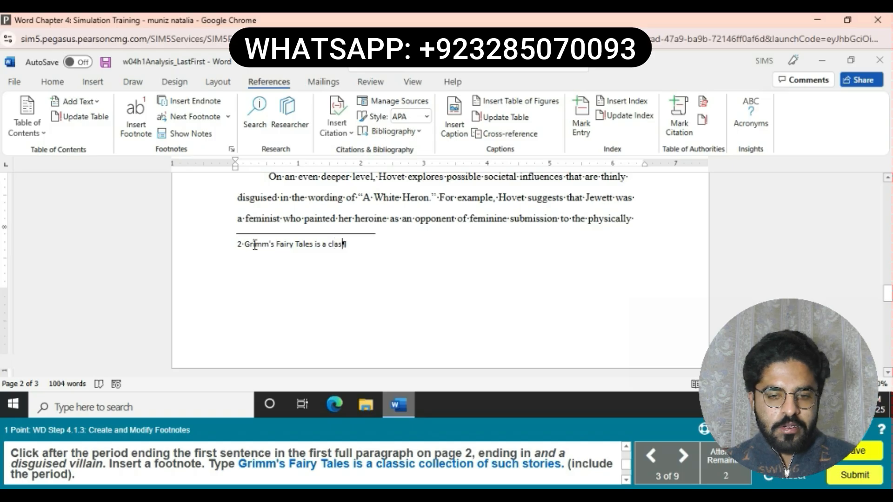
{"action": "type", "text": "sis "}
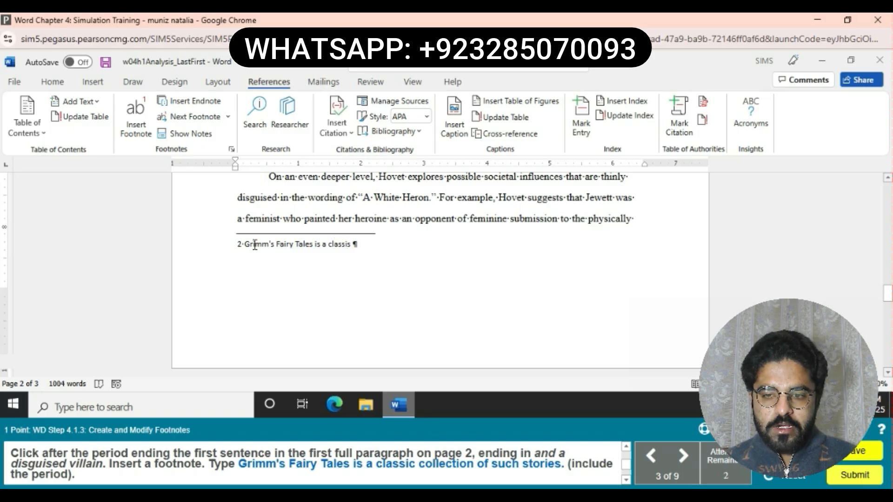
{"action": "type", "text": "collect"}
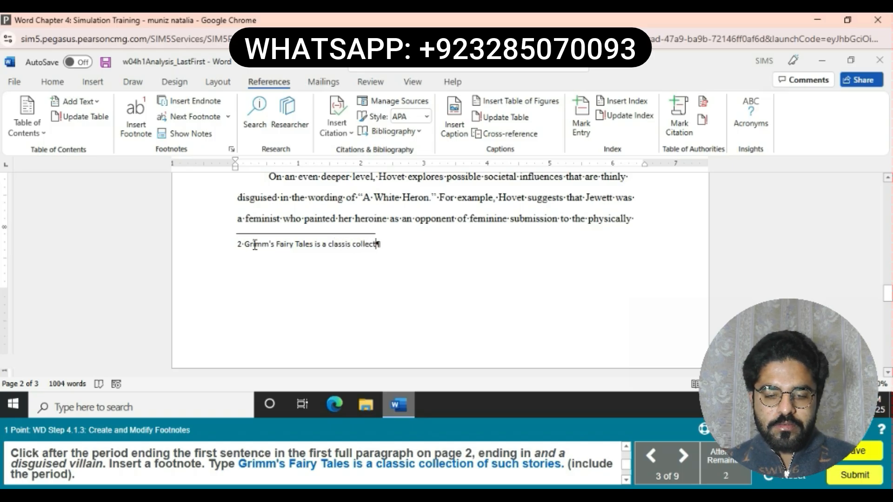
{"action": "type", "text": "ion of"}
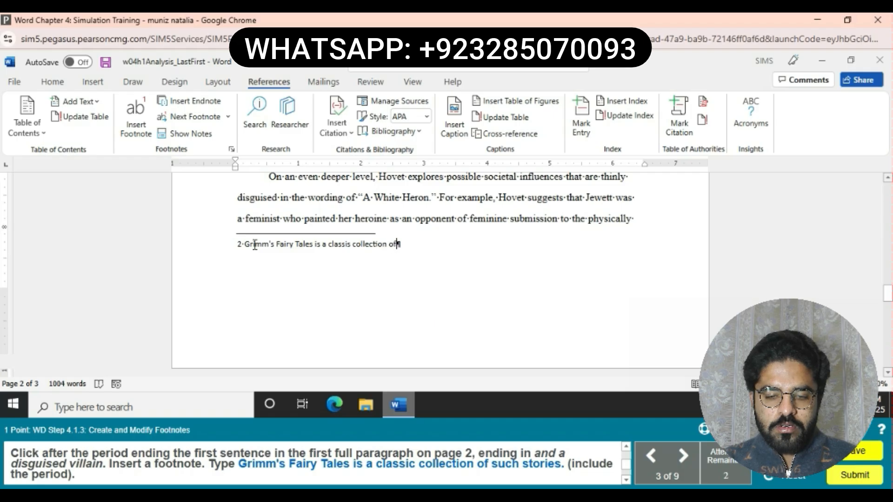
{"action": "type", "text": " such "}
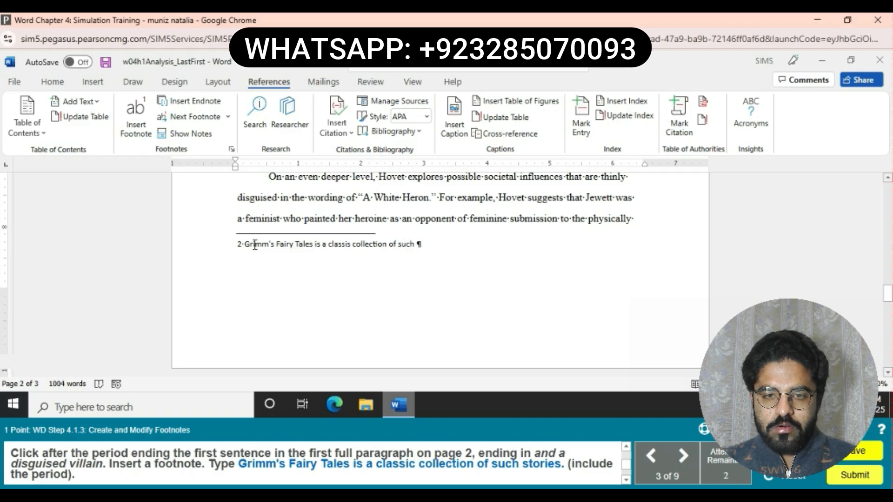
{"action": "type", "text": "stories"}
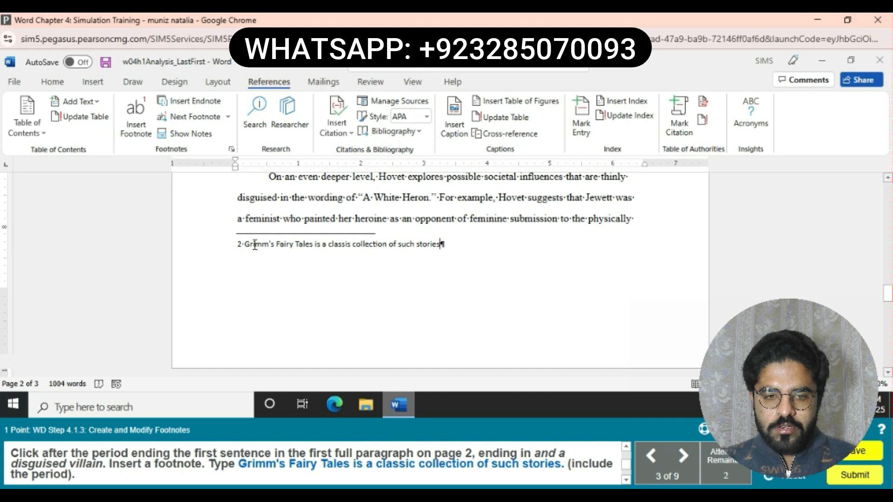
{"action": "type", "text": "."}
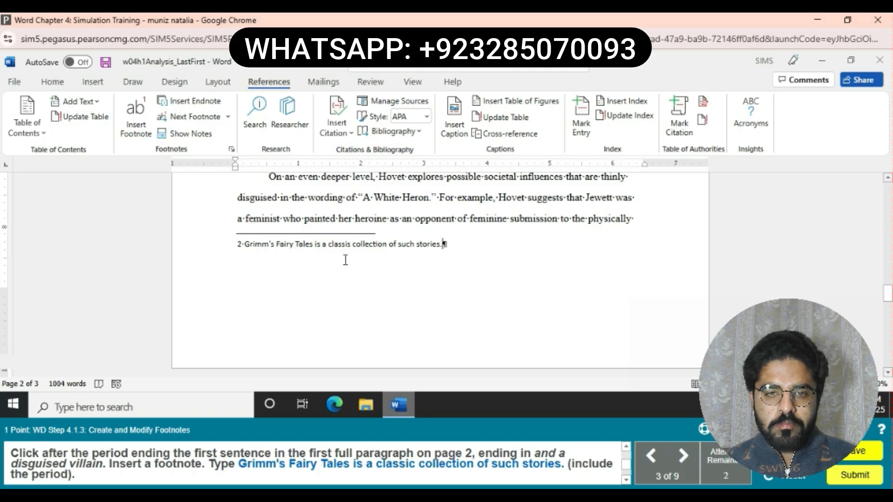
{"action": "left_click", "coordinate": [349, 243]}
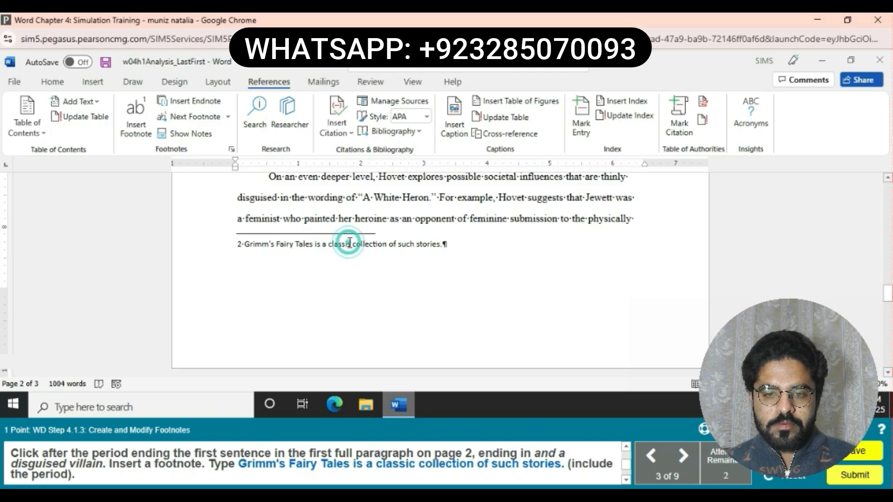
{"action": "left_click", "coordinate": [349, 243]}
{"action": "key", "text": "BackSpace"}
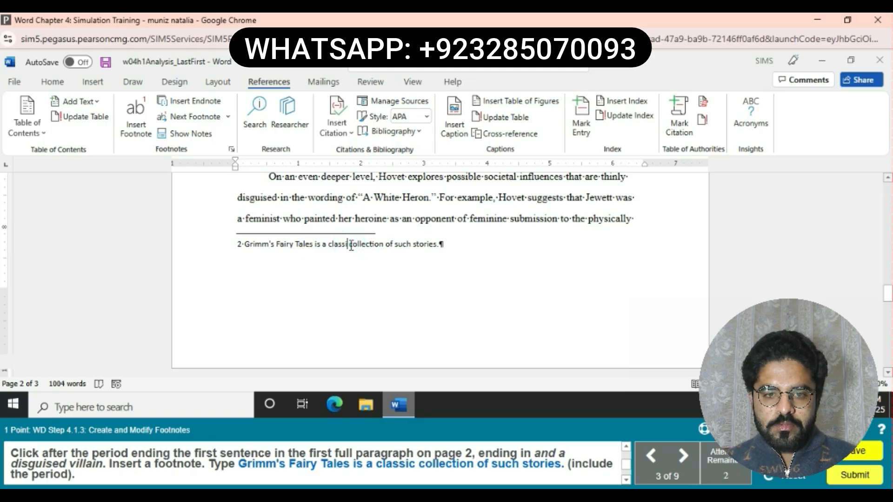
{"action": "type", "text": "c"}
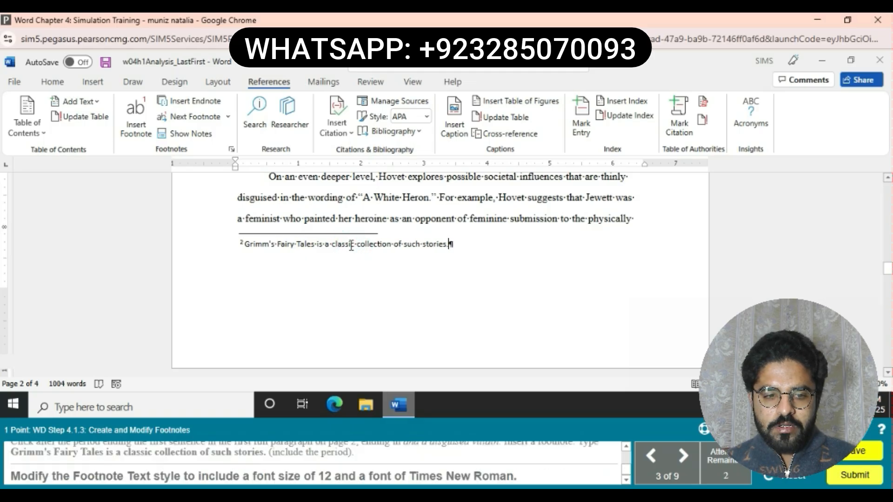
Try to modify the Footnote Text style to a font size of 12 and the Times New Roman font
{"action": "right_click", "coordinate": [451, 247]}
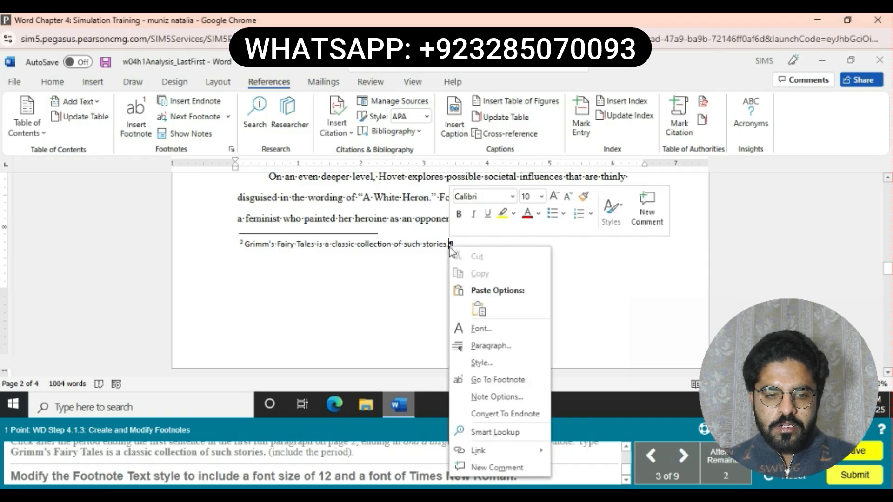
{"action": "left_click", "coordinate": [500, 356]}
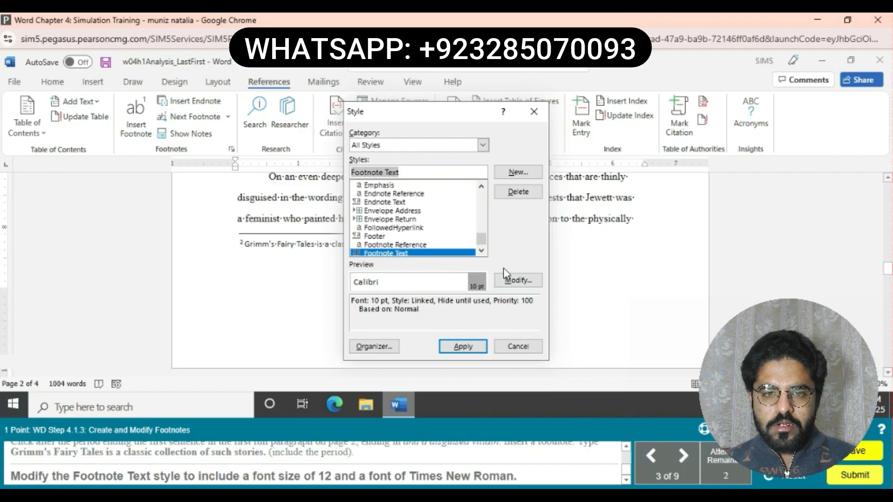
{"action": "left_click", "coordinate": [513, 279]}
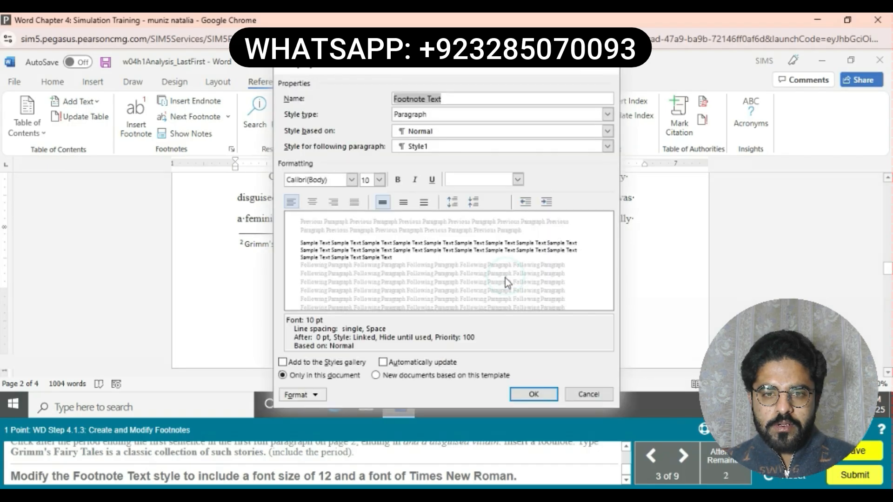
{"action": "left_click", "coordinate": [380, 181]}
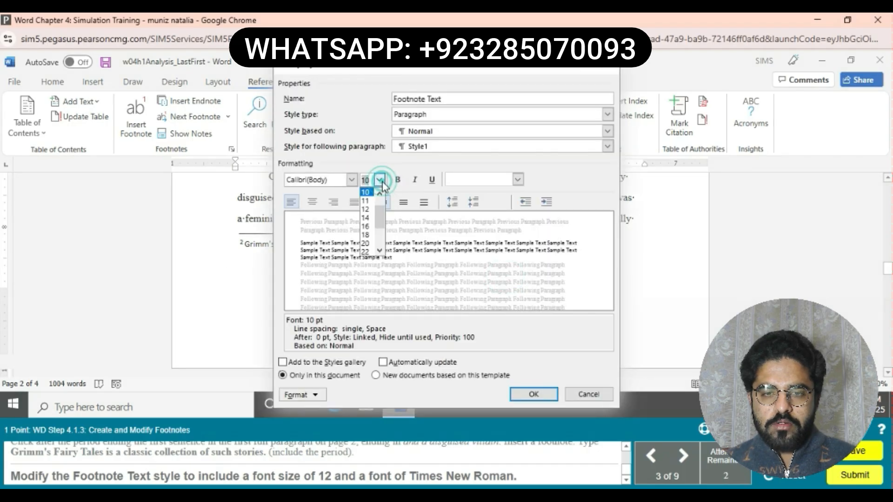
{"action": "left_click", "coordinate": [372, 209]}
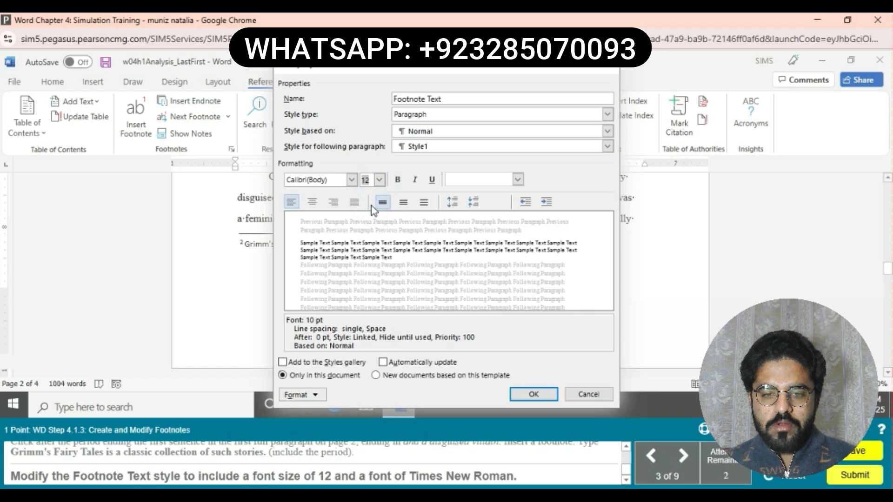
{"action": "left_click", "coordinate": [354, 180]}
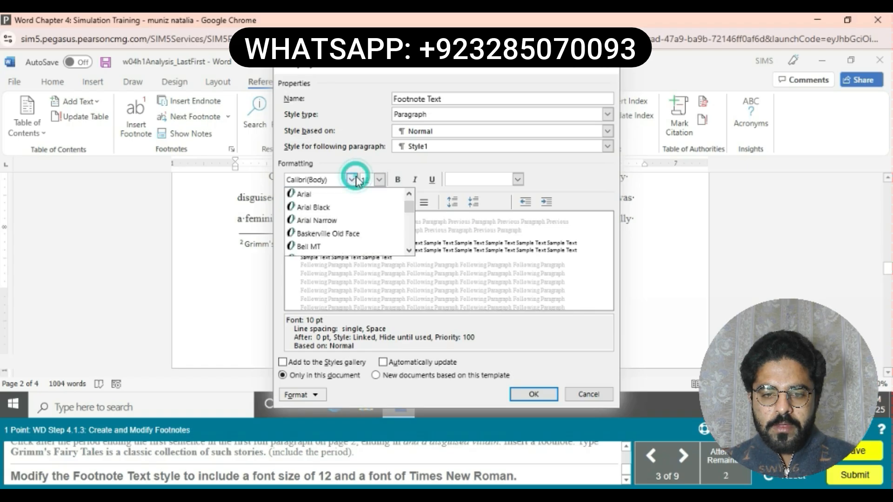
{"action": "scroll", "coordinate": [348, 217], "scroll_direction": "down", "scroll_amount": 15}
{"action": "left_click", "coordinate": [349, 216]}
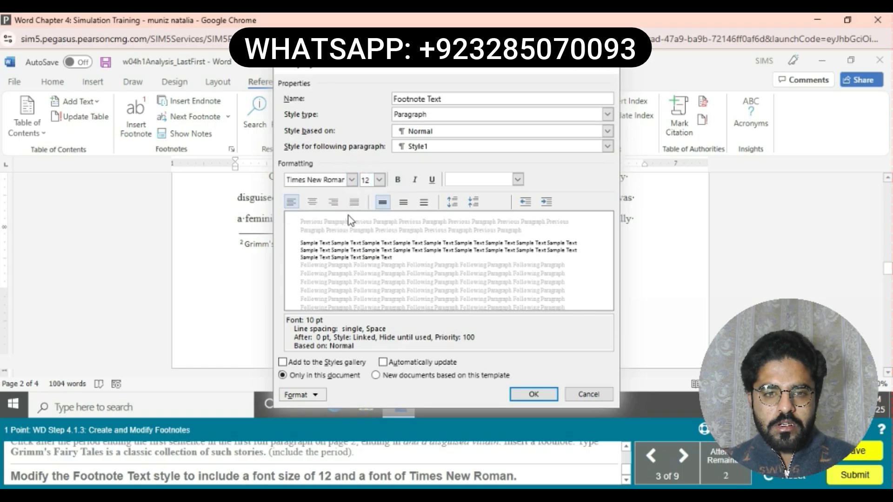
{"action": "left_click", "coordinate": [535, 395]}
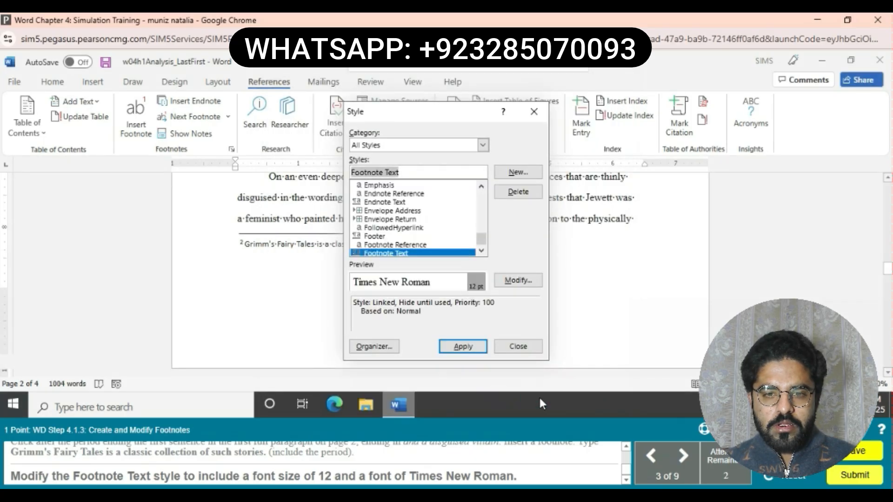
Try to apply the Footnote Text style and close the Style dialog, and dismiss the exhausted-attempts notice and practice hint
{"action": "left_click", "coordinate": [476, 345]}
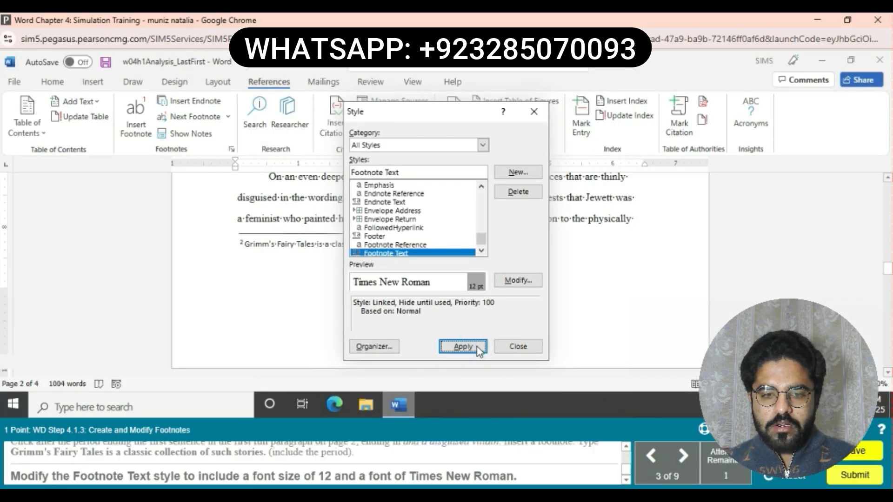
{"action": "left_click", "coordinate": [515, 347]}
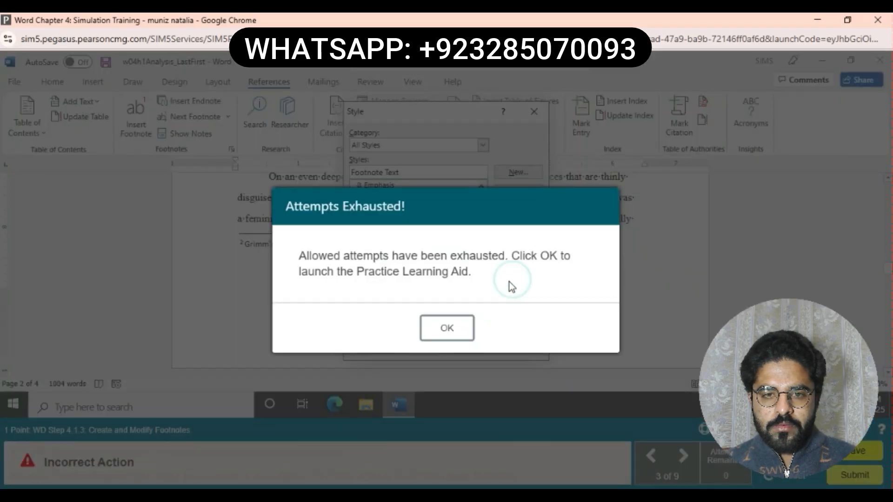
{"action": "left_click", "coordinate": [445, 338]}
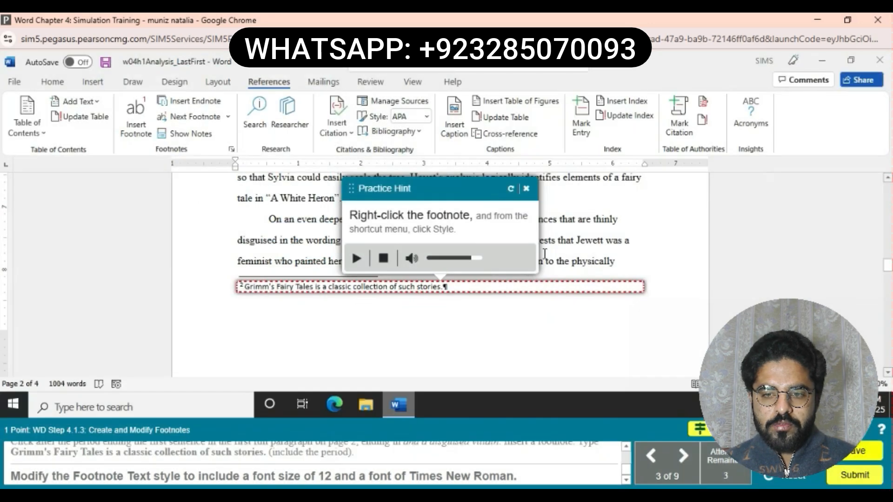
{"action": "left_click", "coordinate": [526, 188]}
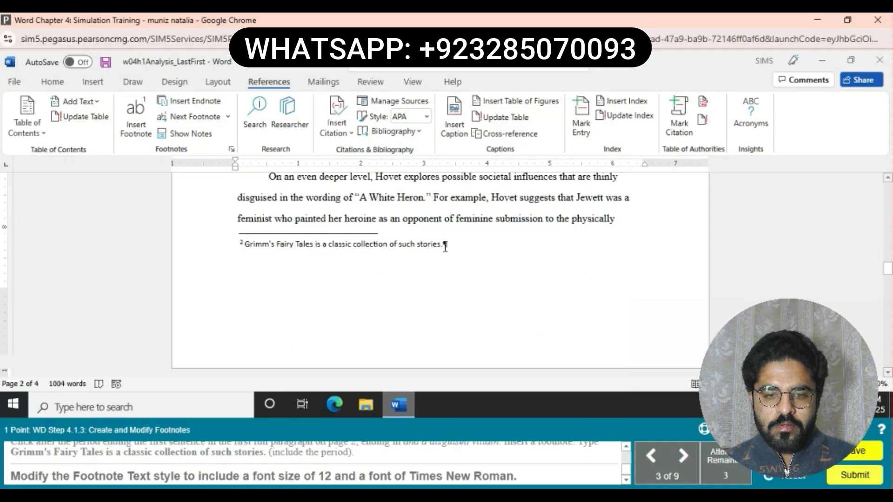
Modify the Footnote Text style to Times New Roman at size 12 and apply it to the page 2 footnote
{"action": "right_click", "coordinate": [444, 248]}
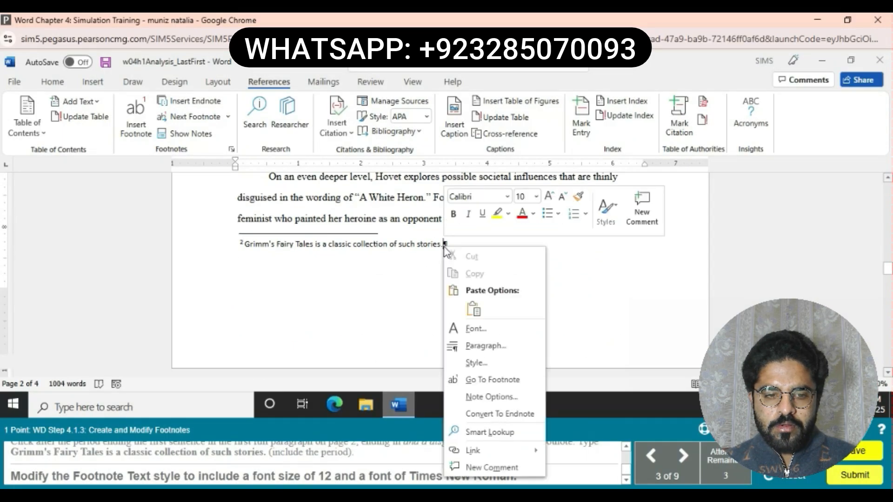
{"action": "left_click", "coordinate": [488, 363]}
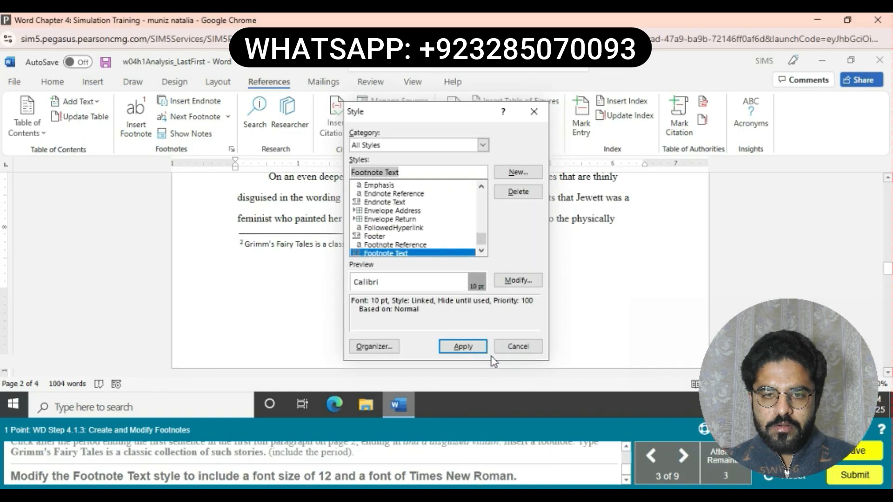
{"action": "left_click", "coordinate": [517, 280]}
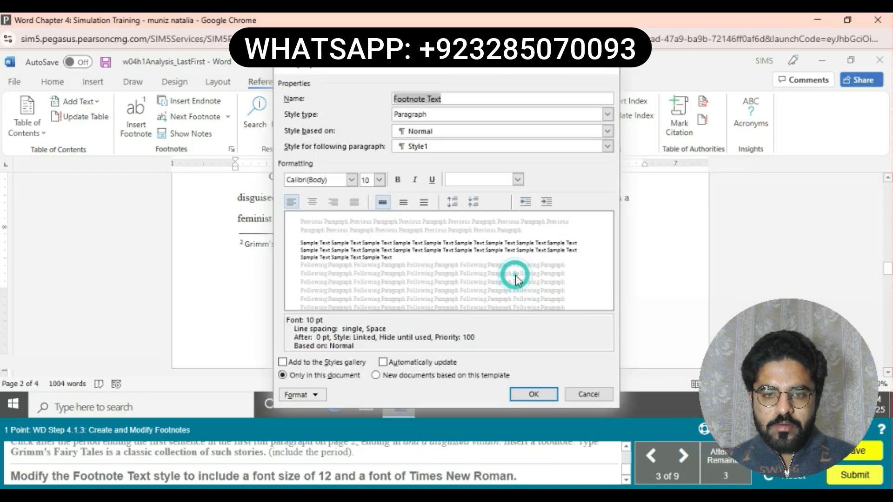
{"action": "left_click", "coordinate": [351, 180]}
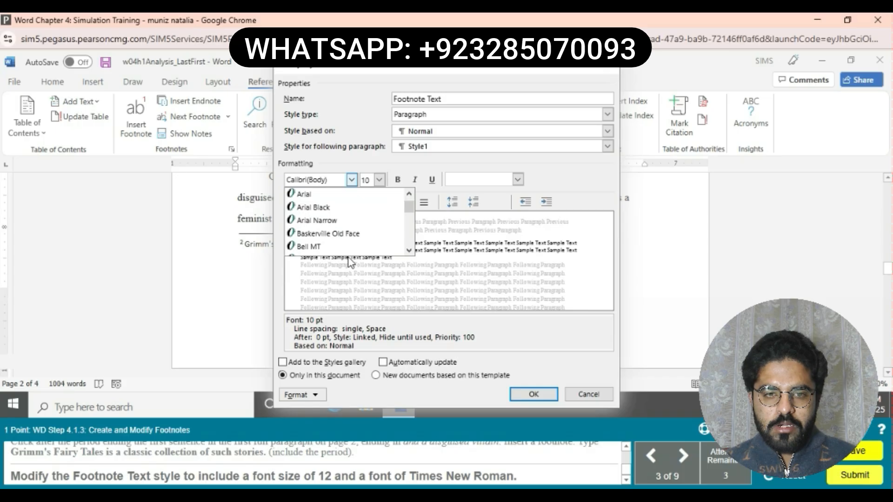
{"action": "scroll", "coordinate": [349, 223], "scroll_direction": "down", "scroll_amount": 15}
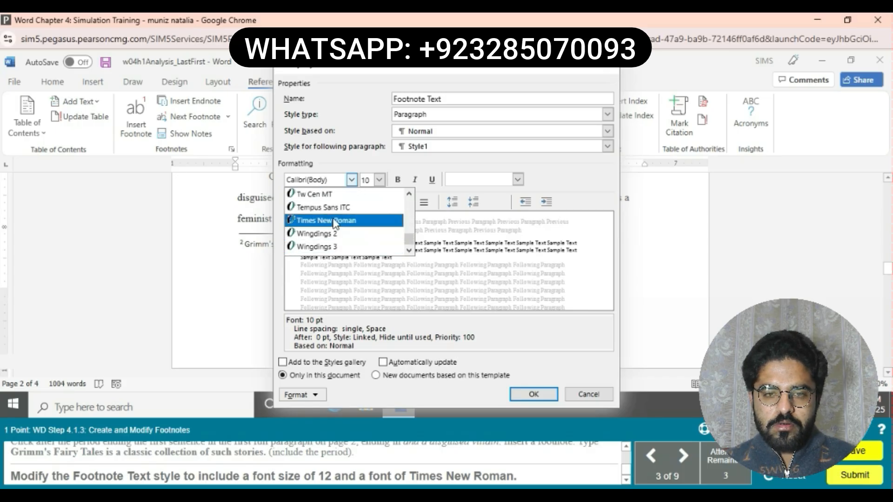
{"action": "left_click", "coordinate": [334, 222]}
{"action": "left_click", "coordinate": [380, 180]}
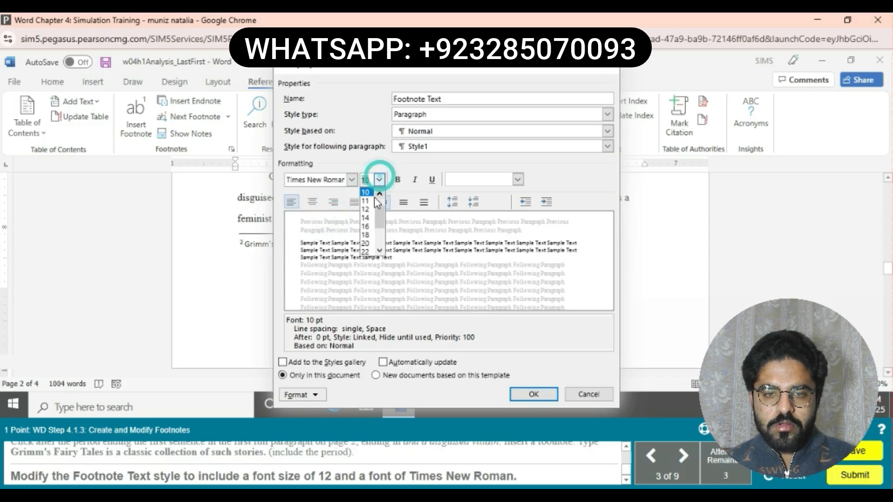
{"action": "left_click", "coordinate": [366, 209]}
{"action": "left_click", "coordinate": [534, 394]}
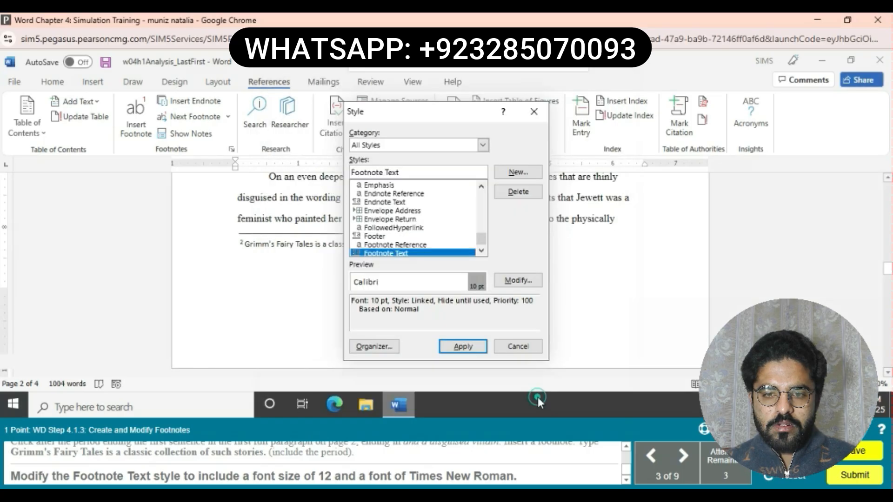
{"action": "left_click", "coordinate": [464, 345]}
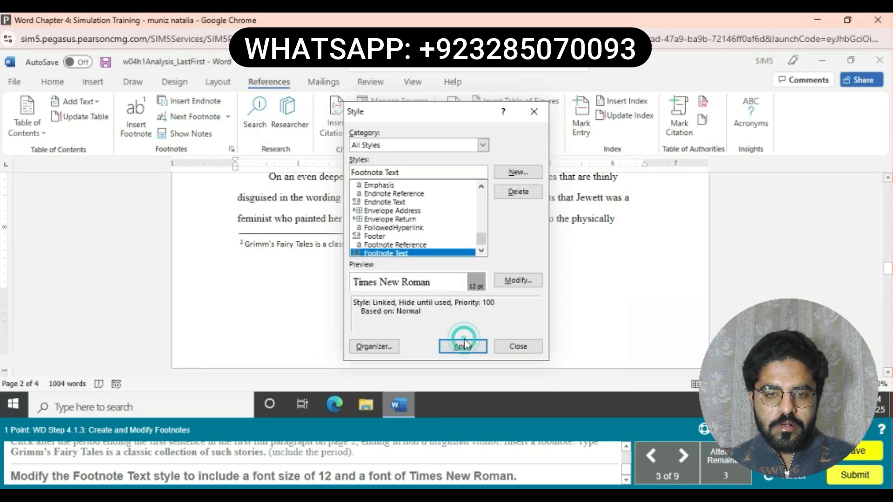
{"action": "left_click", "coordinate": [517, 348]}
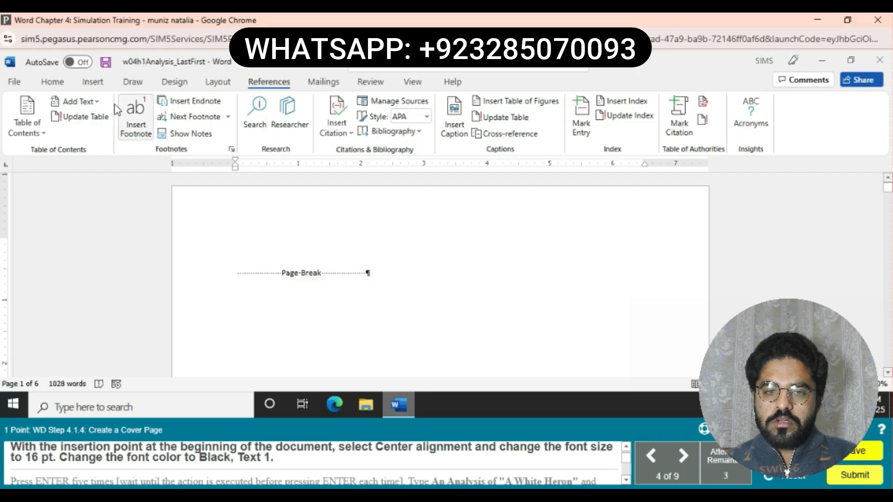
Center the line at the document's beginning and set its font size to 16 pt and font color to Black, Text 1
{"action": "left_click", "coordinate": [65, 83]}
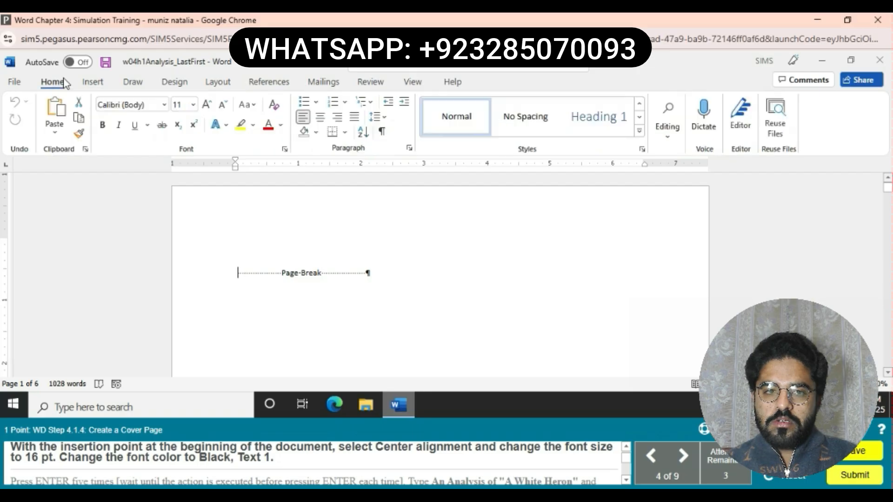
{"action": "left_click", "coordinate": [320, 117]}
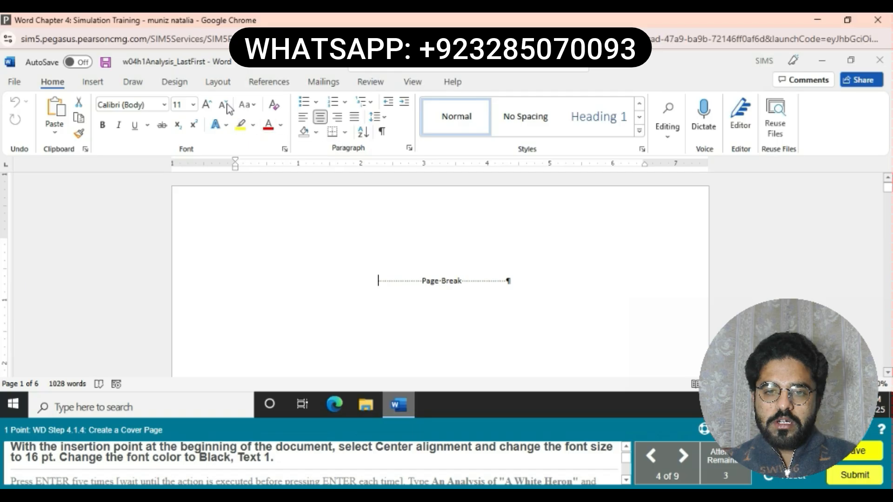
{"action": "left_click", "coordinate": [195, 104]}
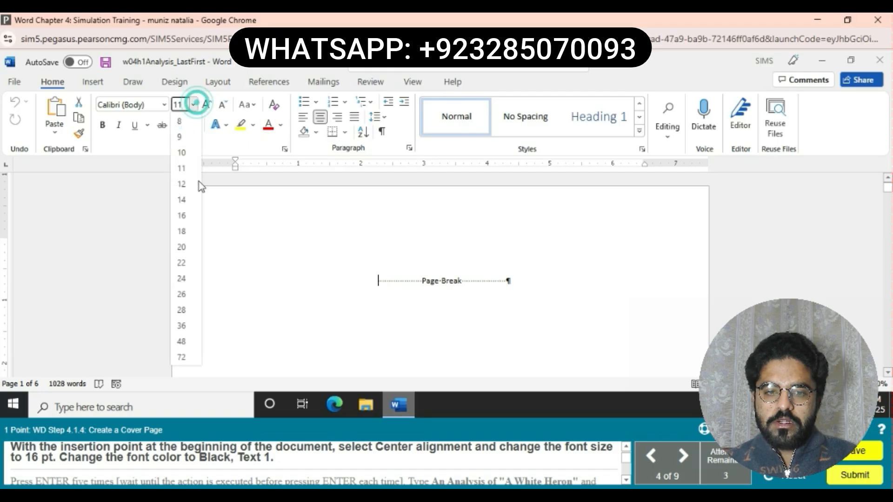
{"action": "left_click", "coordinate": [184, 216]}
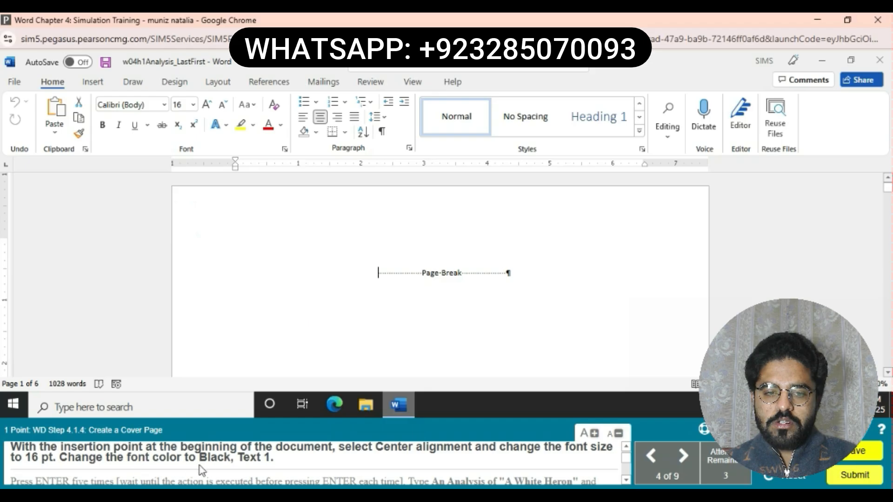
{"action": "left_click", "coordinate": [281, 126]}
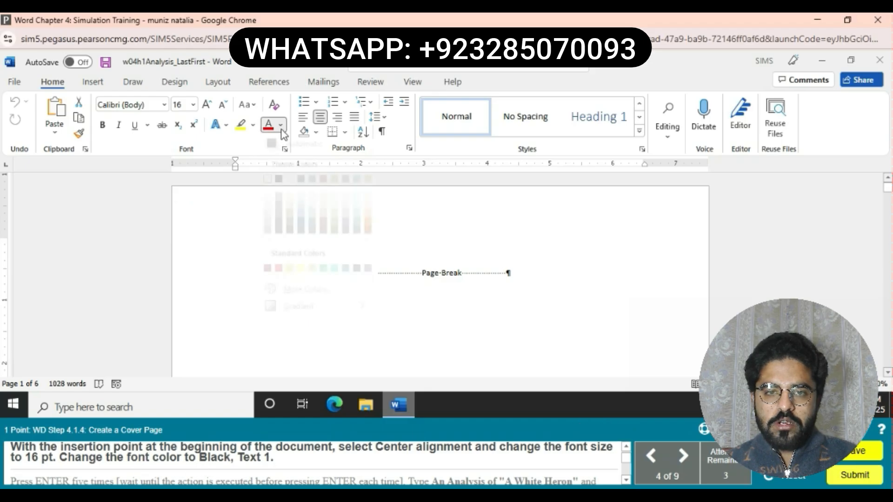
{"action": "left_click", "coordinate": [278, 180]}
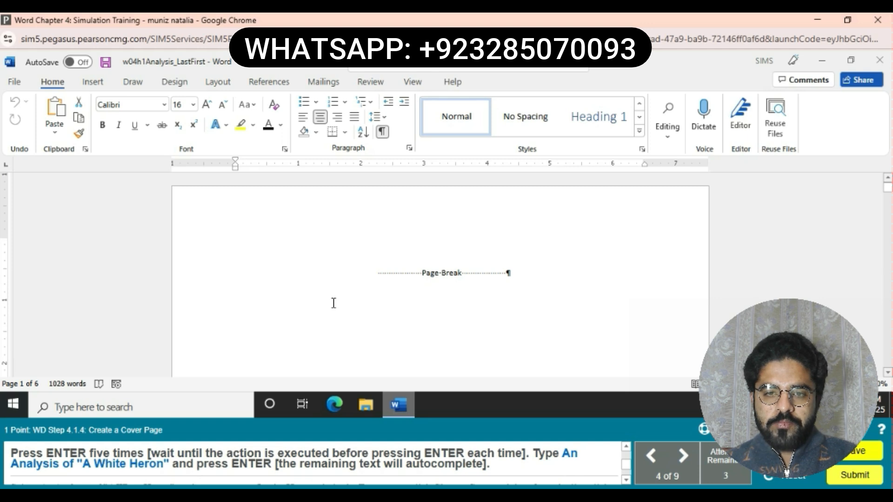
Insert five blank paragraphs above the page break on the cover page
{"action": "key", "text": "Return"}
{"action": "key", "text": "Return"}
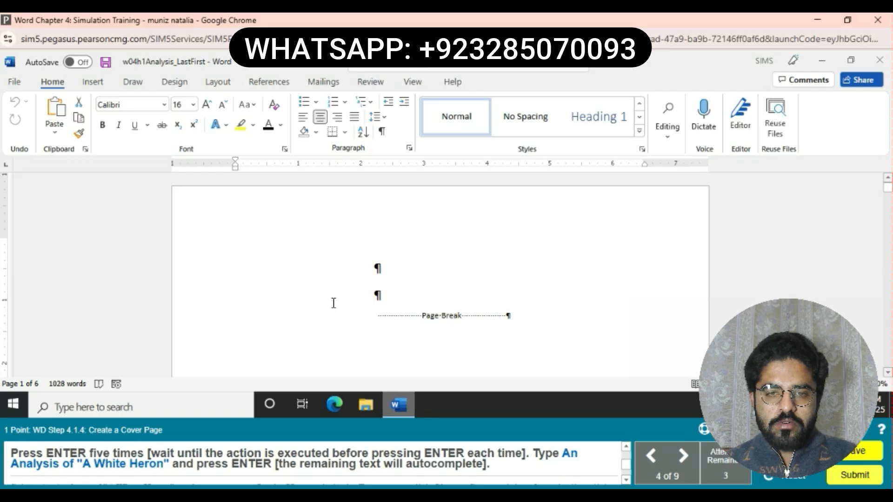
{"action": "key", "text": "Return"}
{"action": "key", "text": "Return"}
{"action": "key", "text": "Return"}
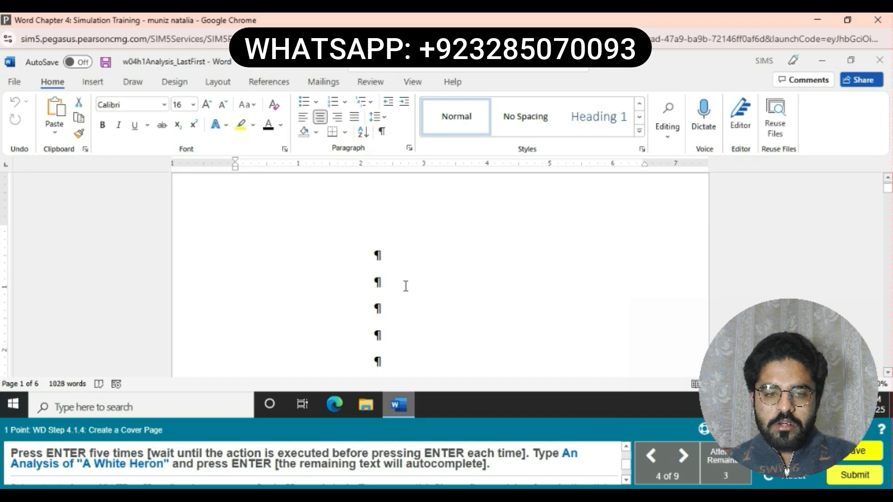
Enter the cover page title An Analysis of "A White Heron" below the blank paragraphs and end the line
{"action": "type", "text": "A"}
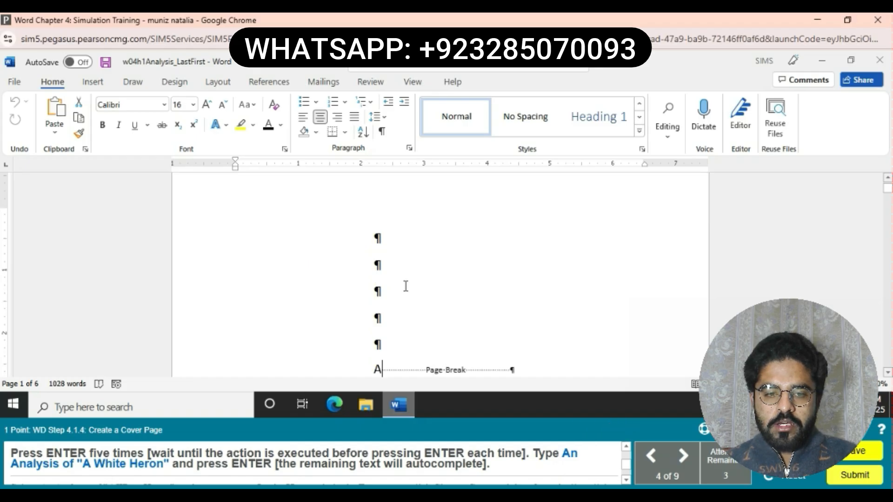
{"action": "type", "text": "n "}
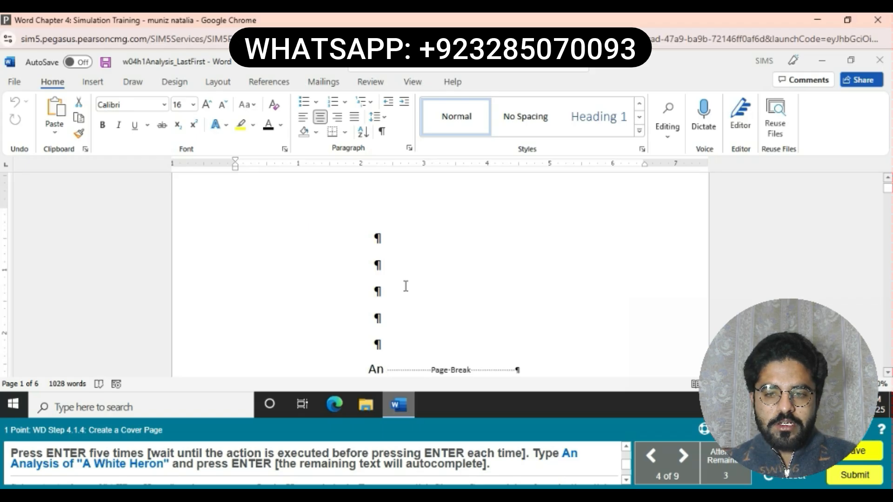
{"action": "type", "text": "An"}
{"action": "type", "text": "a"}
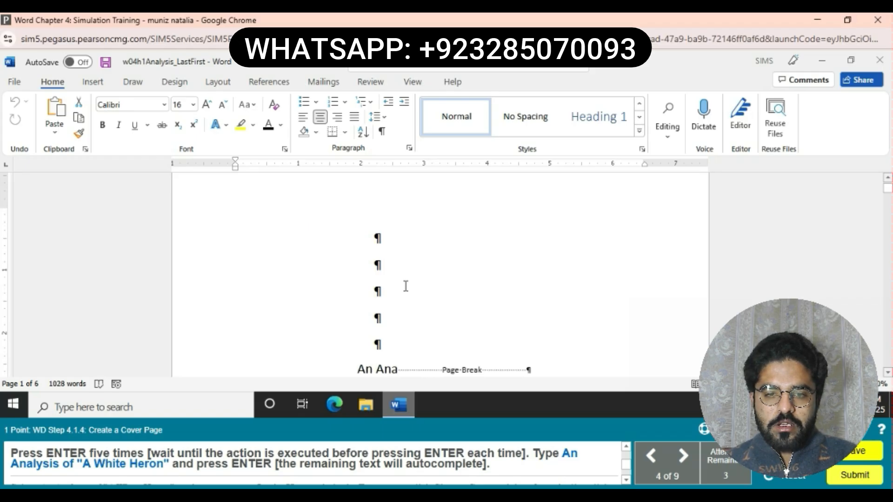
{"action": "type", "text": "lysis"}
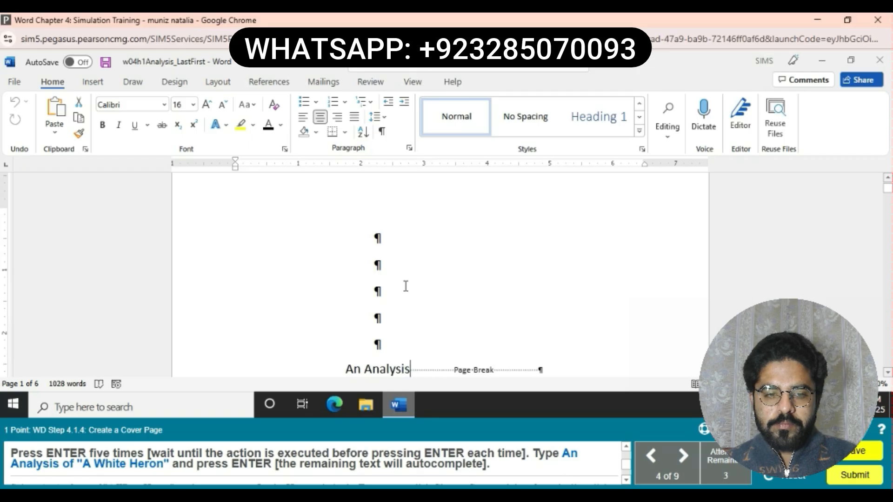
{"action": "type", "text": " of \""}
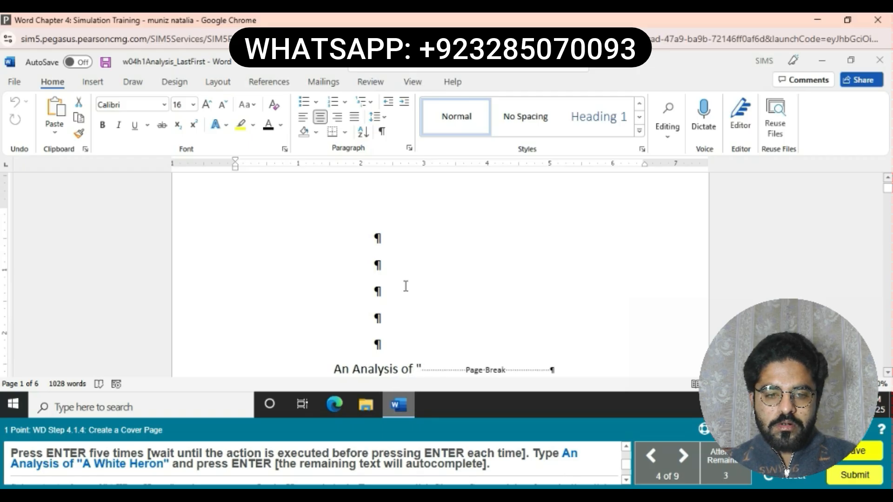
{"action": "type", "text": "A White"}
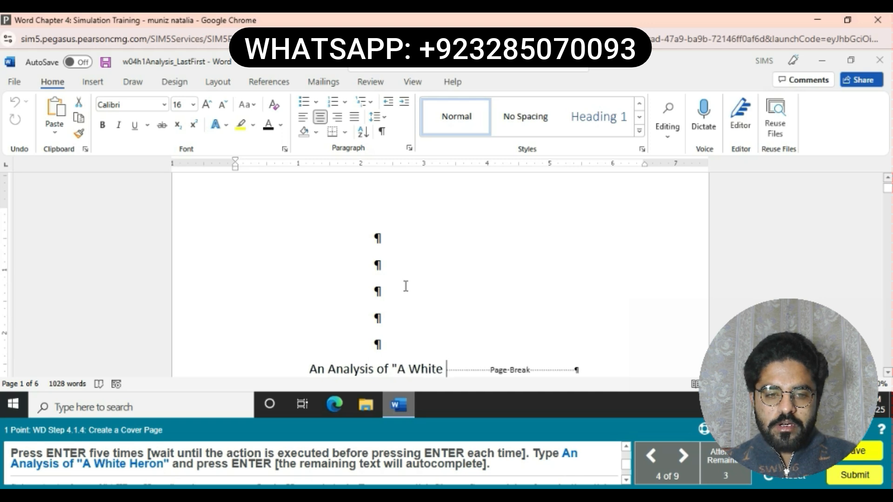
{"action": "type", "text": " Hero"}
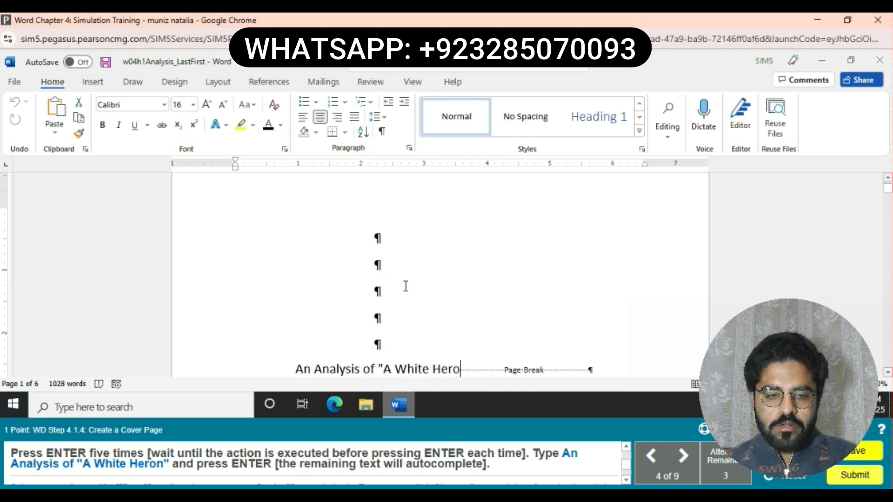
{"action": "type", "text": "n\""}
{"action": "key", "text": "Return"}
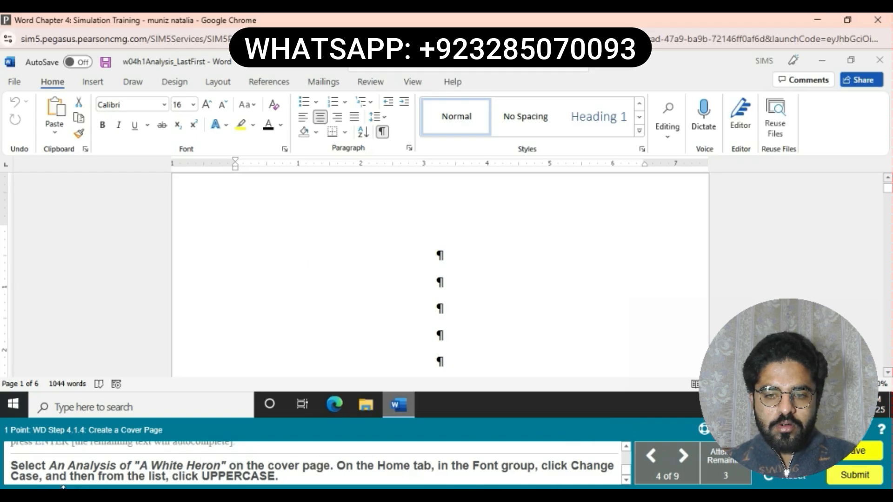
Change the cover page title An Analysis of "A White Heron" to UPPERCASE
{"action": "scroll", "coordinate": [373, 368], "scroll_direction": "down", "scroll_amount": 2}
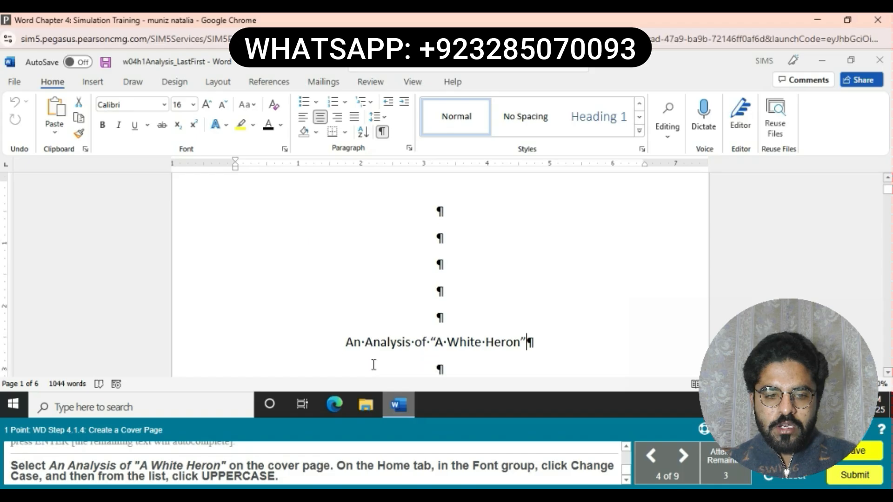
{"action": "left_click_drag", "start_coordinate": [345, 344], "coordinate": [521, 340]}
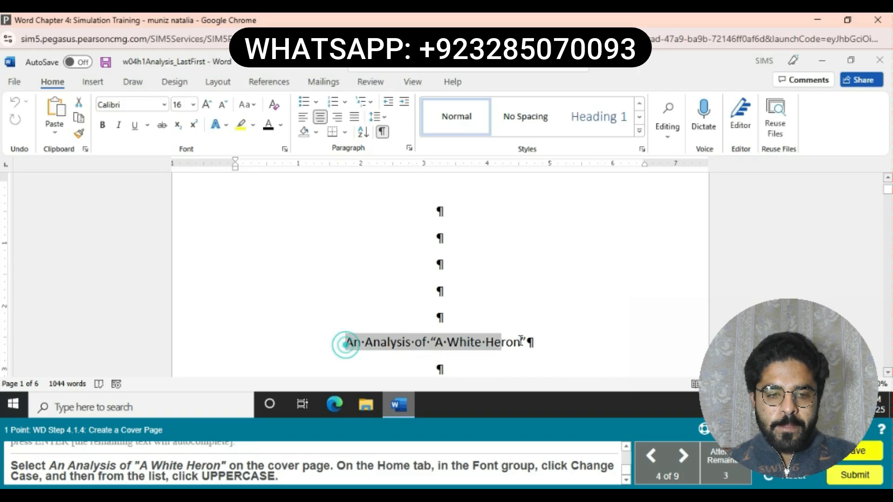
{"action": "left_click_drag", "start_coordinate": [521, 340], "coordinate": [560, 339]}
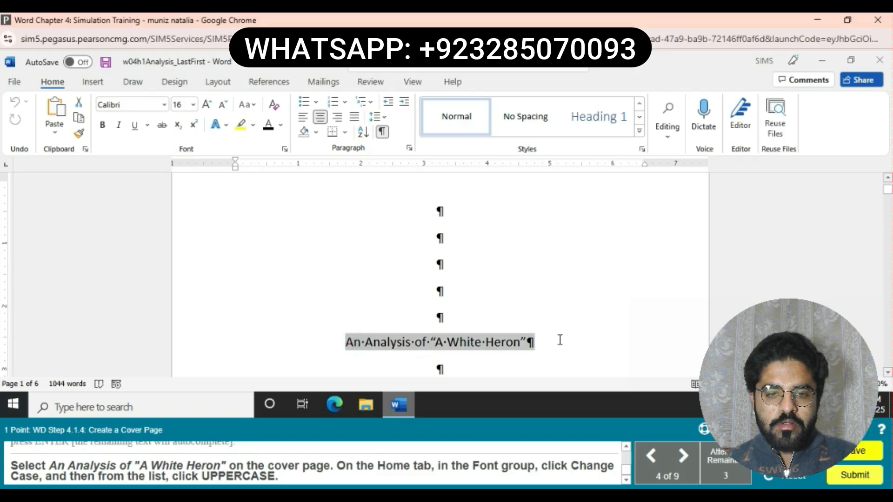
{"action": "left_click", "coordinate": [254, 105]}
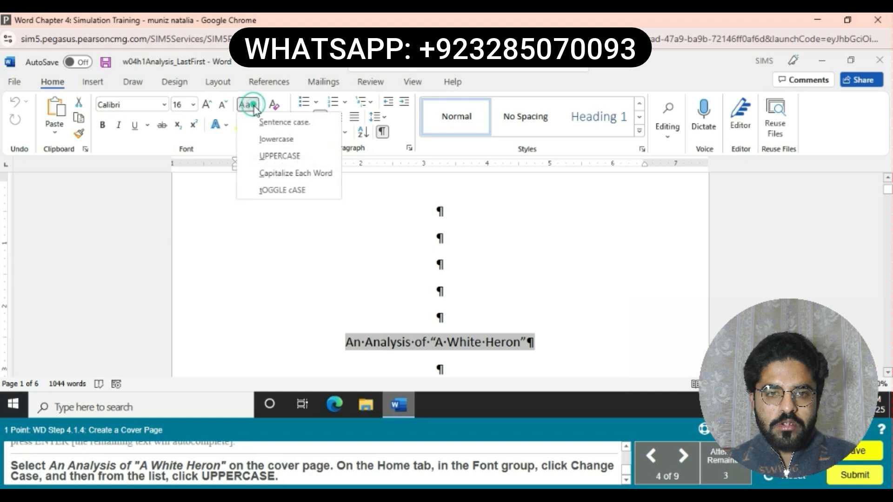
{"action": "left_click", "coordinate": [269, 156]}
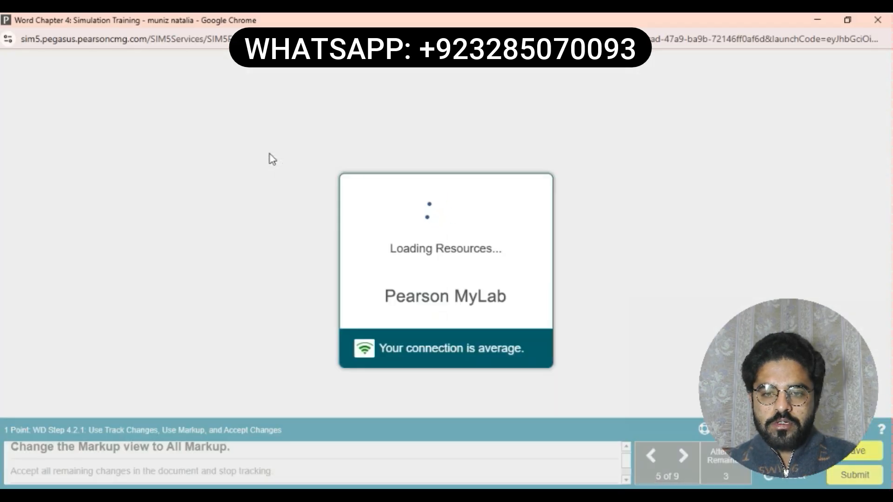
{"action": "left_click", "coordinate": [269, 154]}
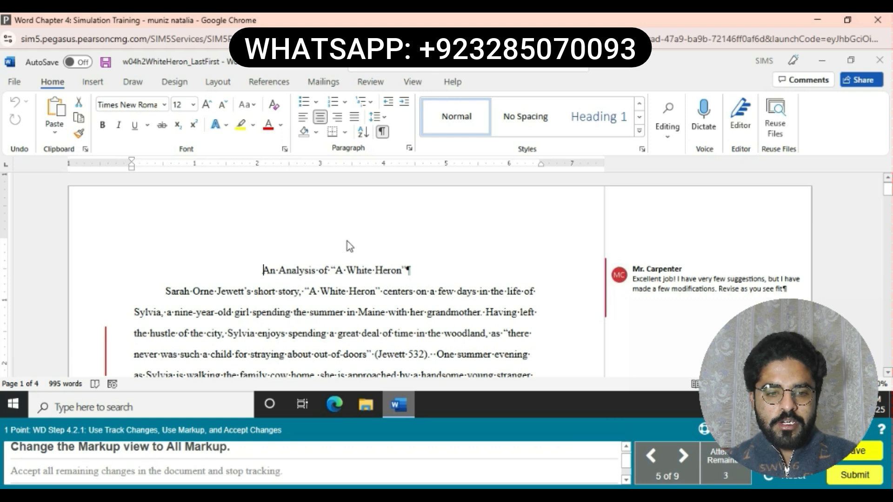
Switch the markup view of the White Heron document to All Markup
{"action": "left_click", "coordinate": [370, 89]}
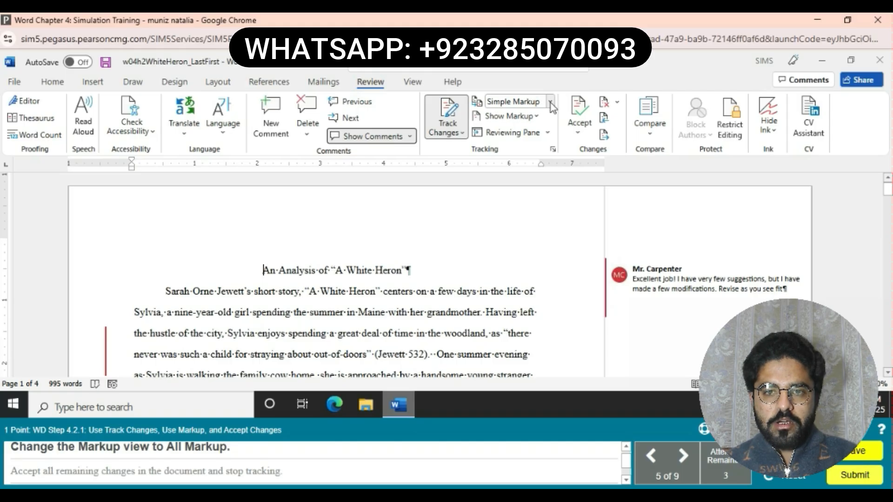
{"action": "left_click", "coordinate": [551, 103]}
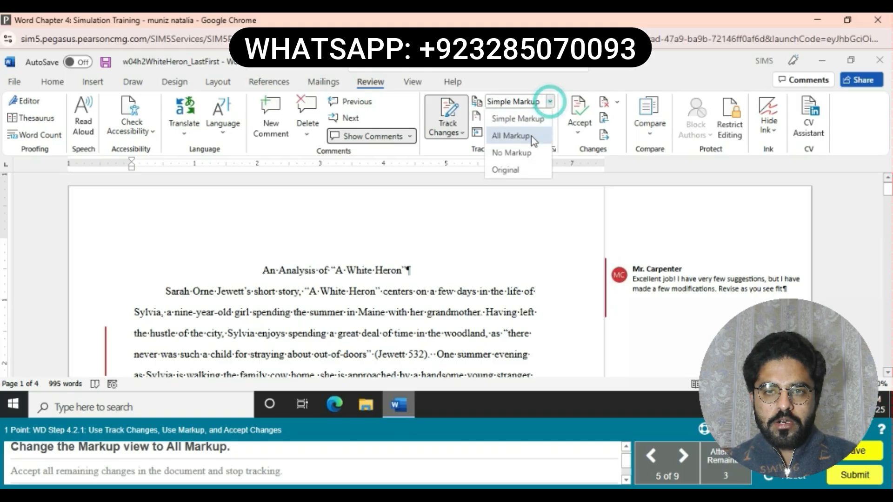
{"action": "left_click", "coordinate": [532, 136]}
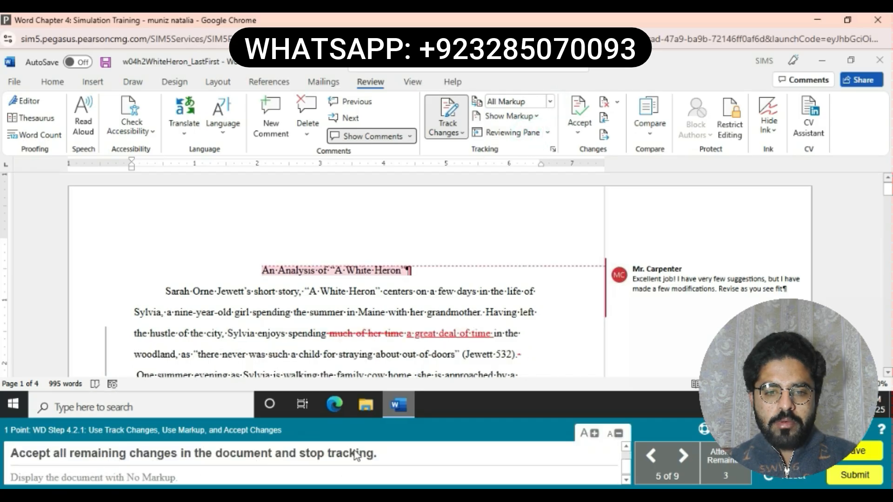
Accept all remaining tracked changes and stop tracking, and display the document with No Markup
{"action": "left_click", "coordinate": [583, 134]}
{"action": "left_click", "coordinate": [622, 217]}
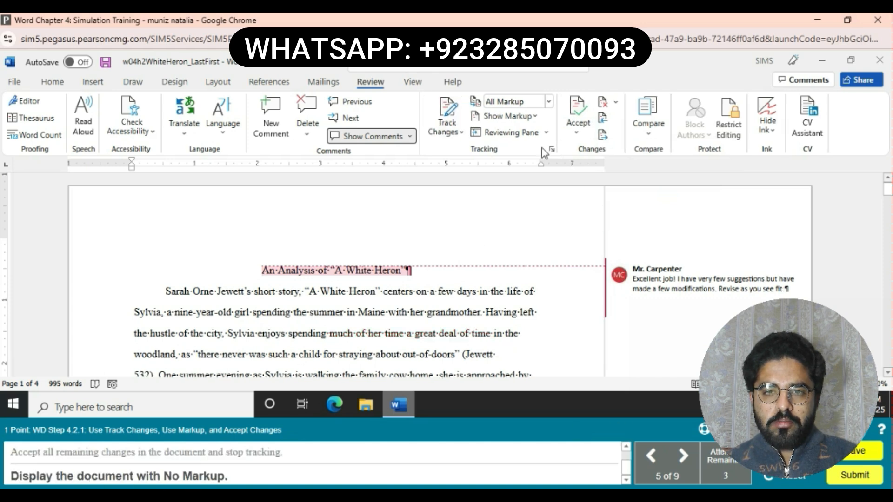
{"action": "left_click", "coordinate": [549, 101]}
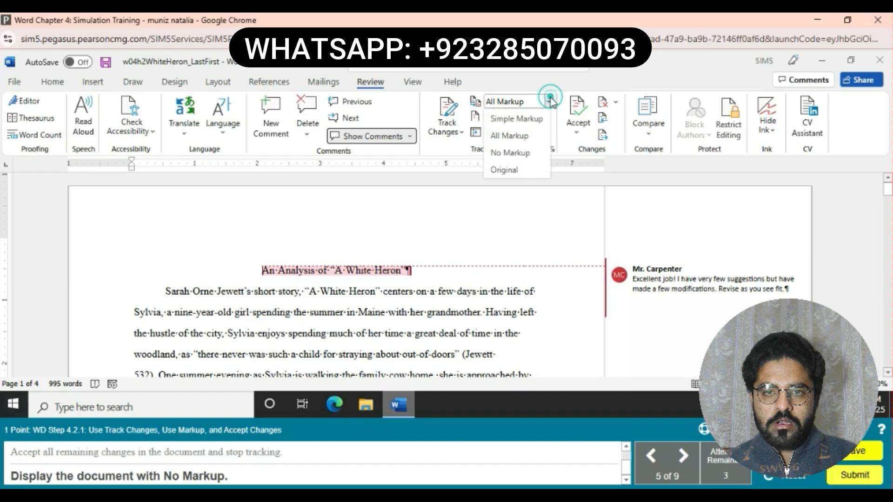
{"action": "left_click", "coordinate": [515, 151]}
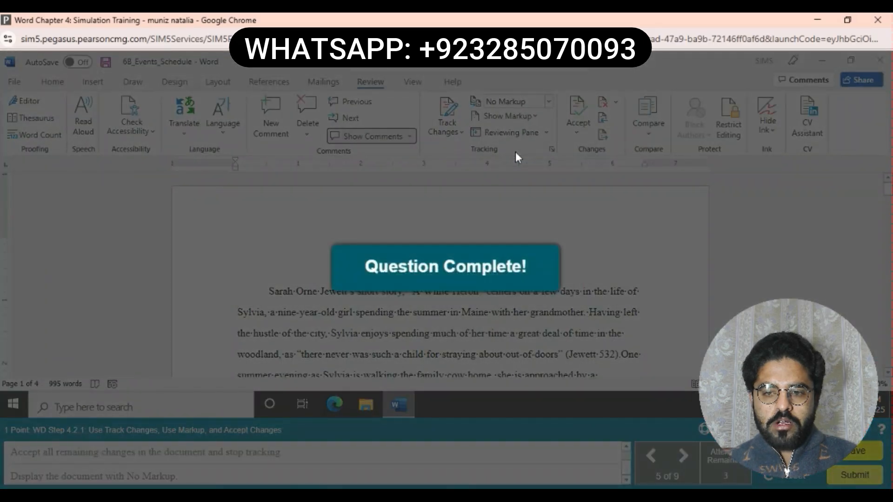